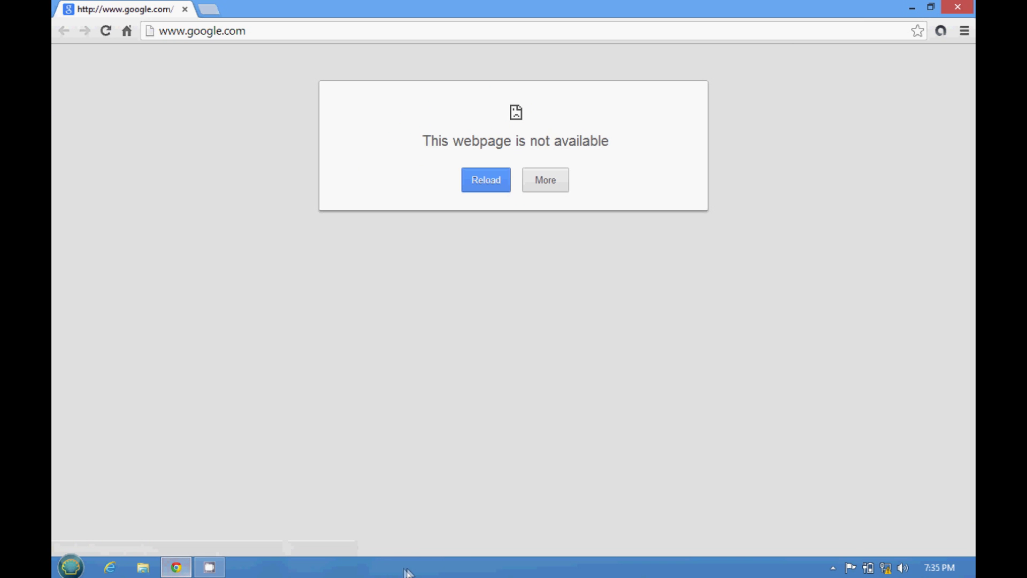
# Step: Reload google.com, check the tray's no-internet status, and bring up Network and Sharing Center
pyautogui.click(258, 32)
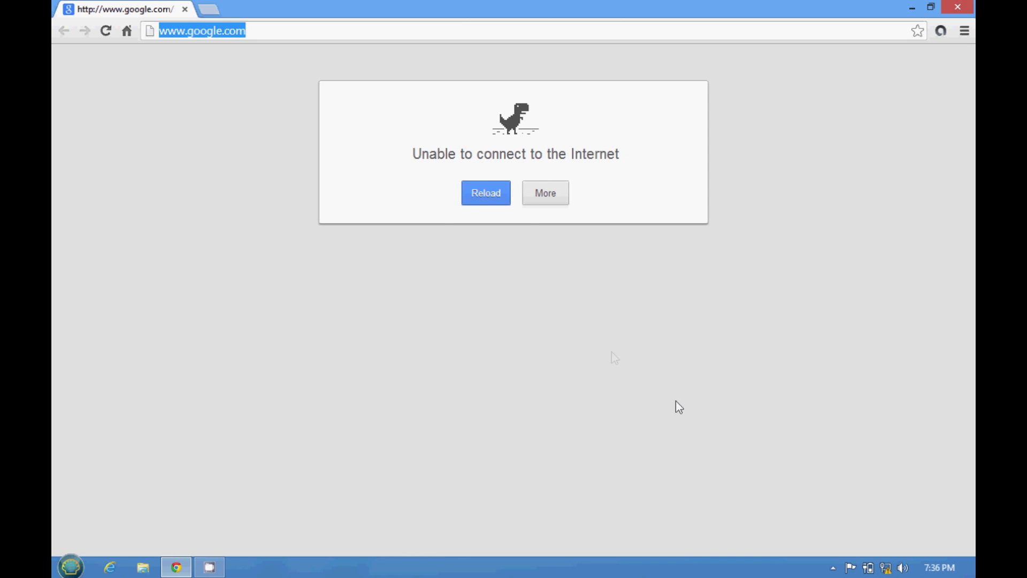
pyautogui.click(886, 568)
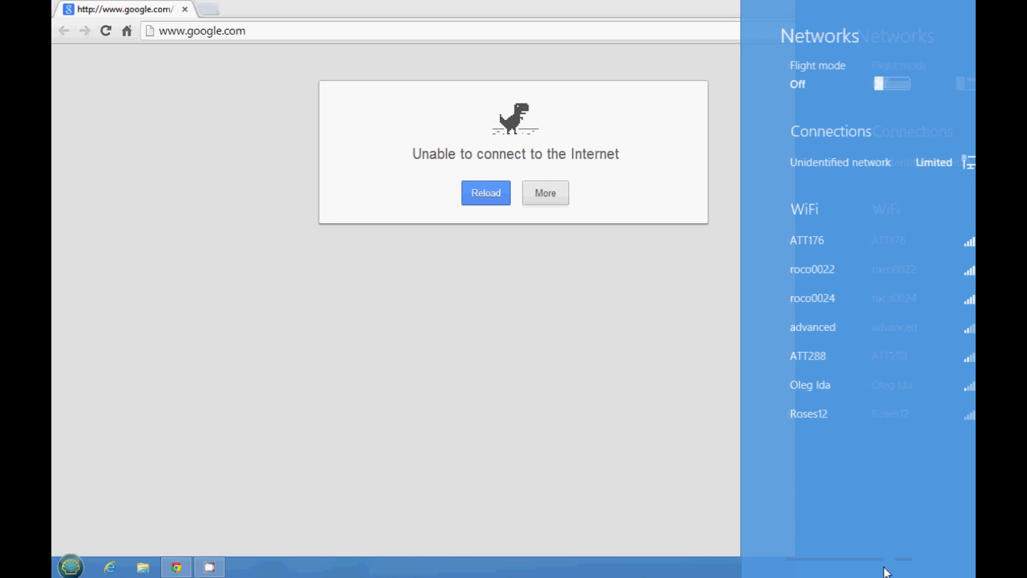
pyautogui.click(718, 535)
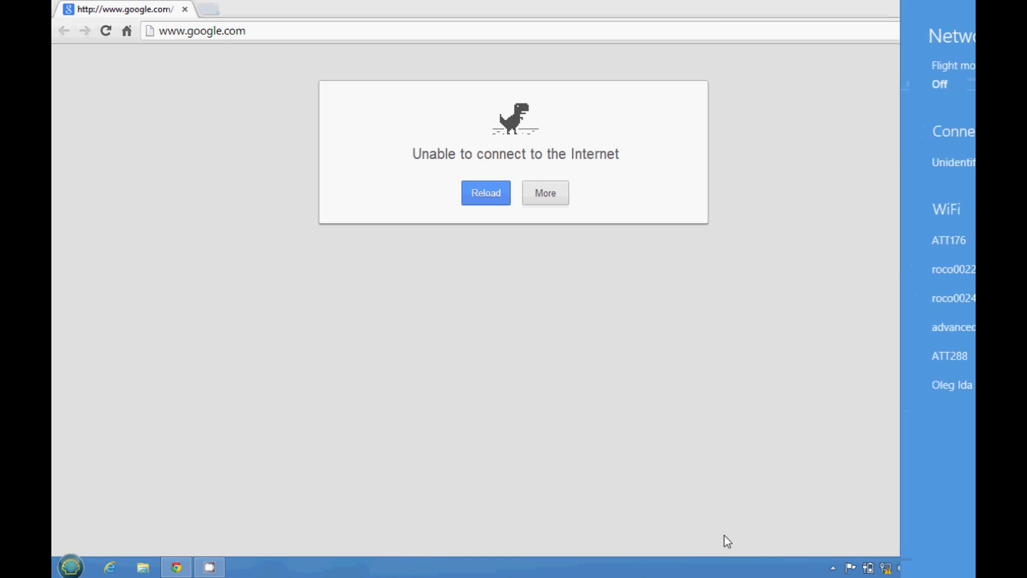
pyautogui.rightClick(887, 570)
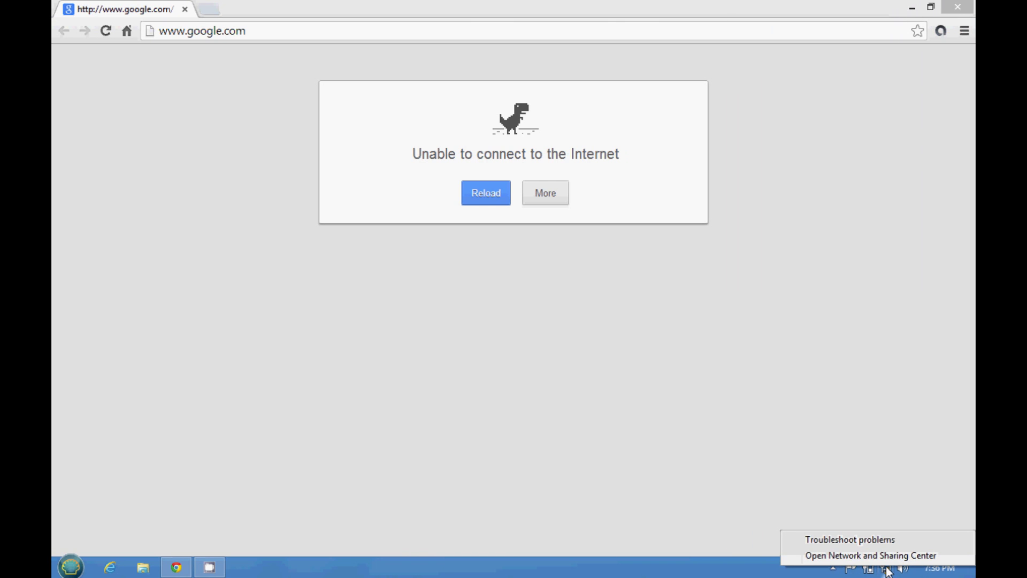
pyautogui.click(854, 556)
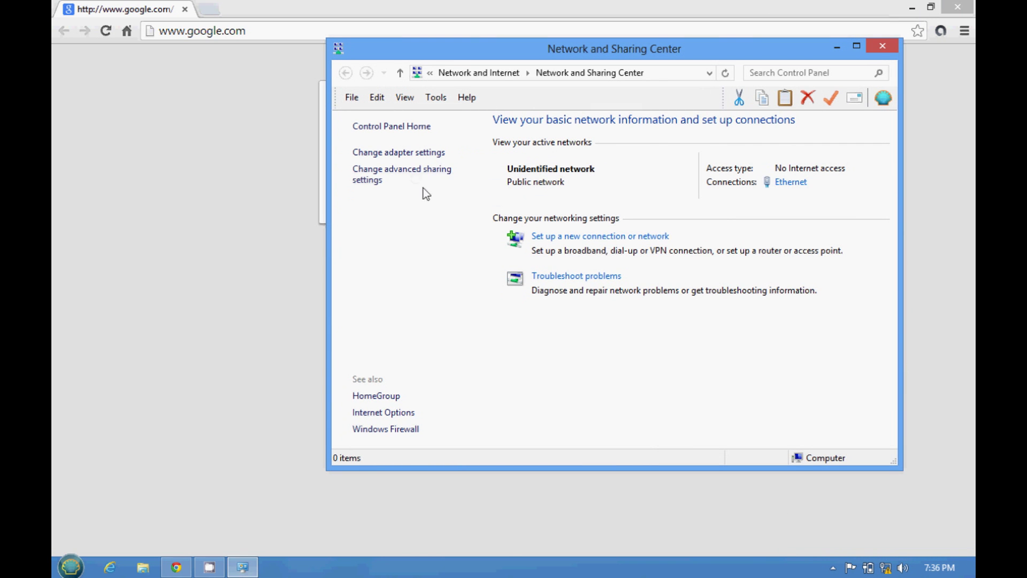
# Step: From adapter settings, open Ethernet's properties and bring up its Internet Protocol Version 4 (TCP/IPv4) settings
pyautogui.click(402, 154)
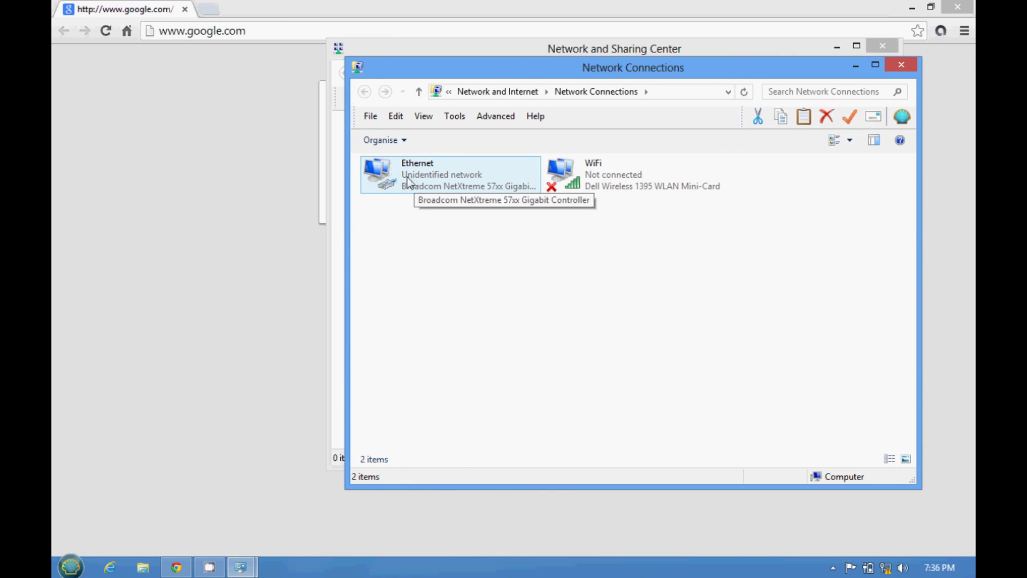
pyautogui.click(416, 178)
pyautogui.rightClick(416, 178)
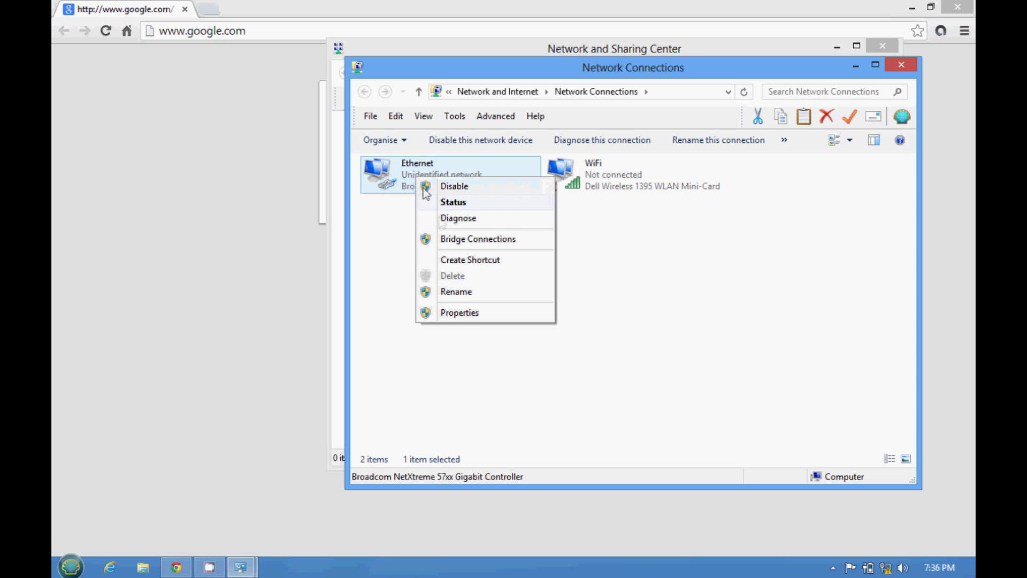
pyautogui.click(456, 311)
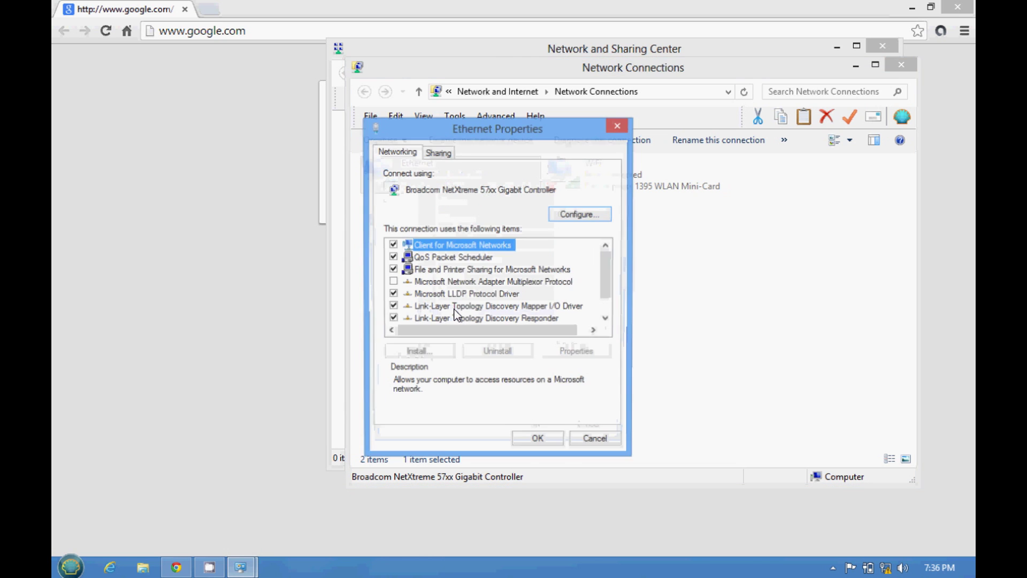
pyautogui.doubleClick(606, 319)
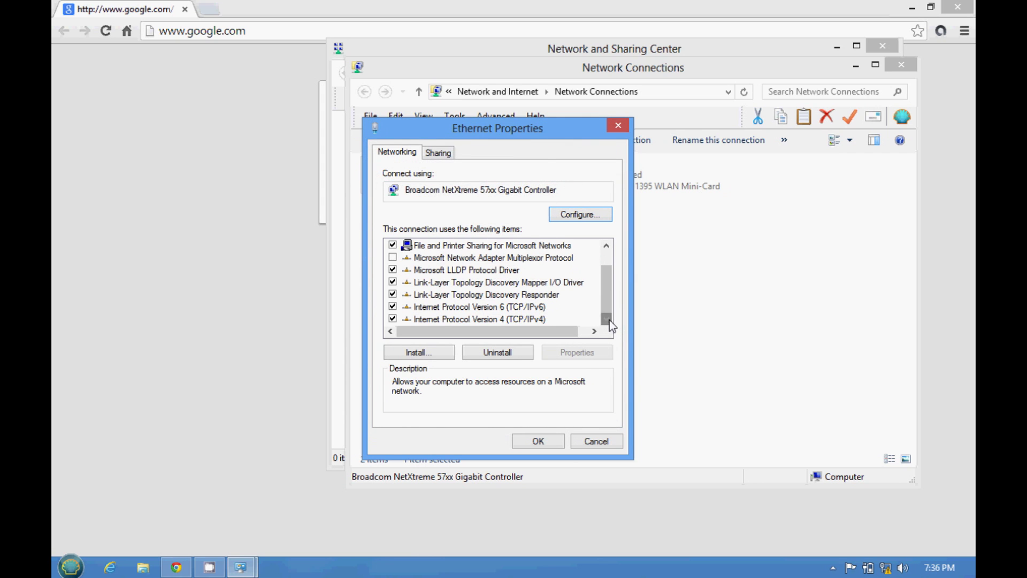
pyautogui.click(483, 320)
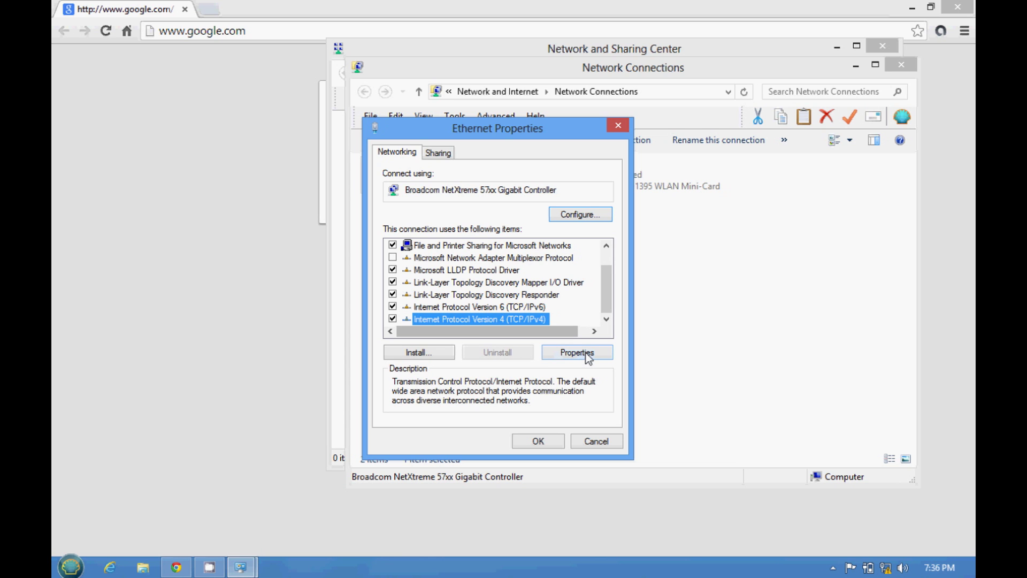
pyautogui.click(588, 354)
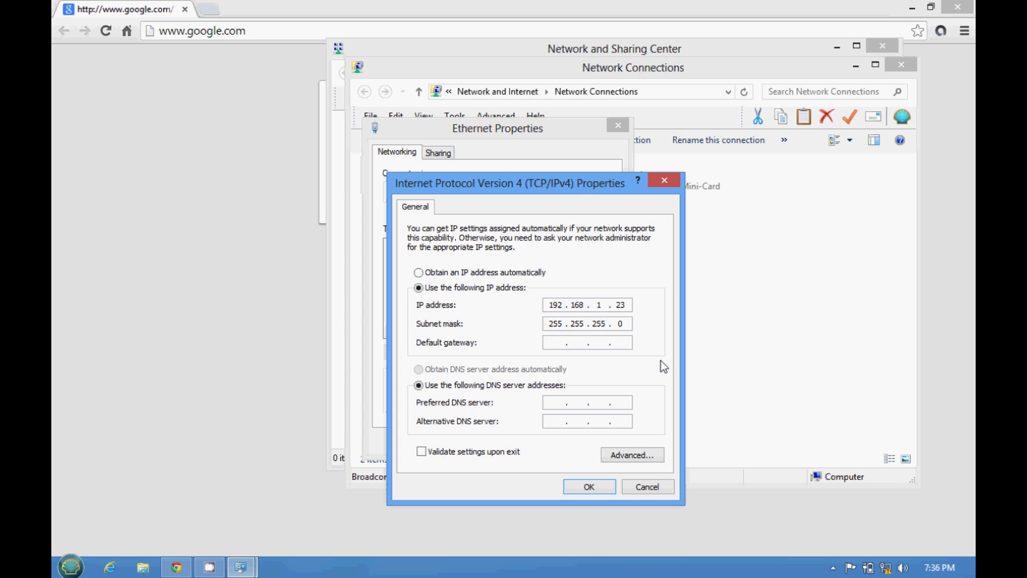
# Step: Keep static IP 192.168.1.23 with mask 255.255.255.0, confirm, and close all network windows
pyautogui.click(589, 488)
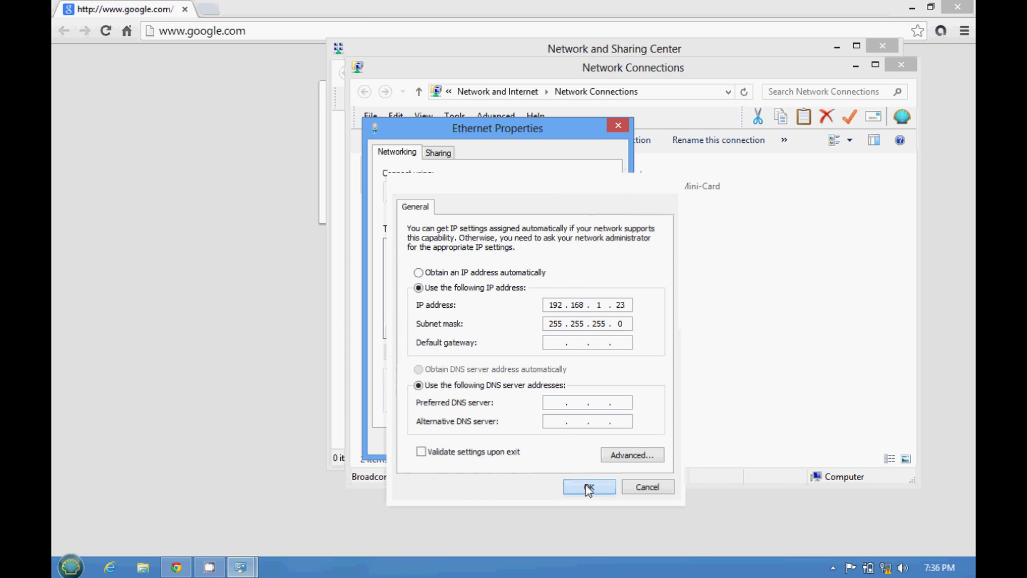
pyautogui.click(538, 442)
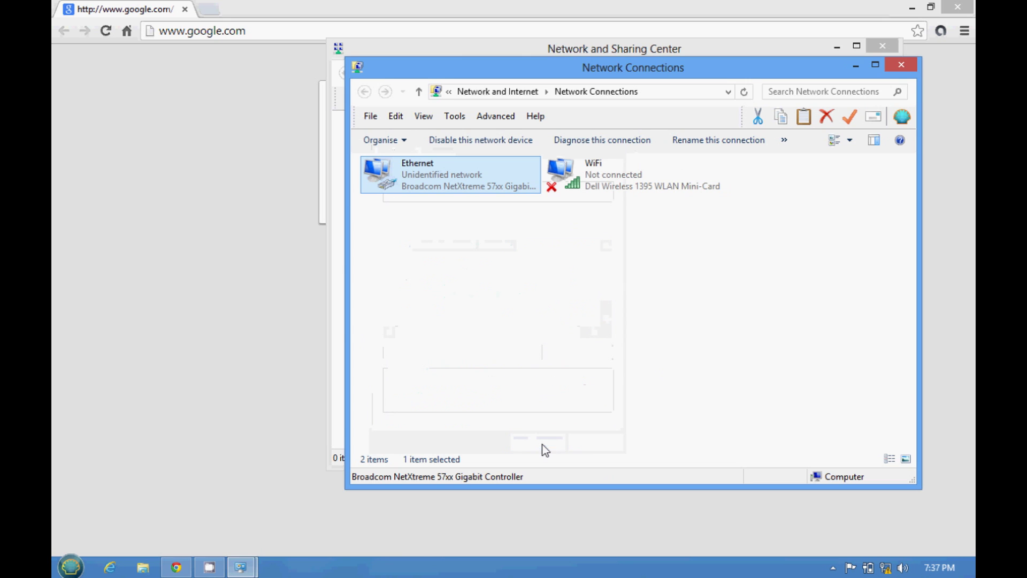
pyautogui.click(898, 65)
pyautogui.click(882, 46)
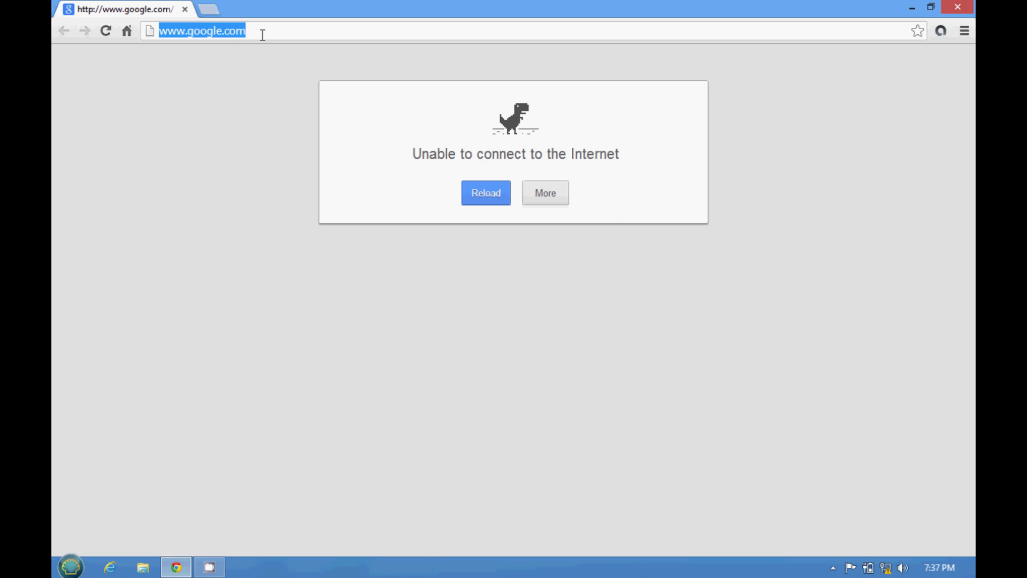
# Step: Browse to 192.168.1.20 and proceed past the untrusted-certificate warning to the airOS login
pyautogui.write('192')
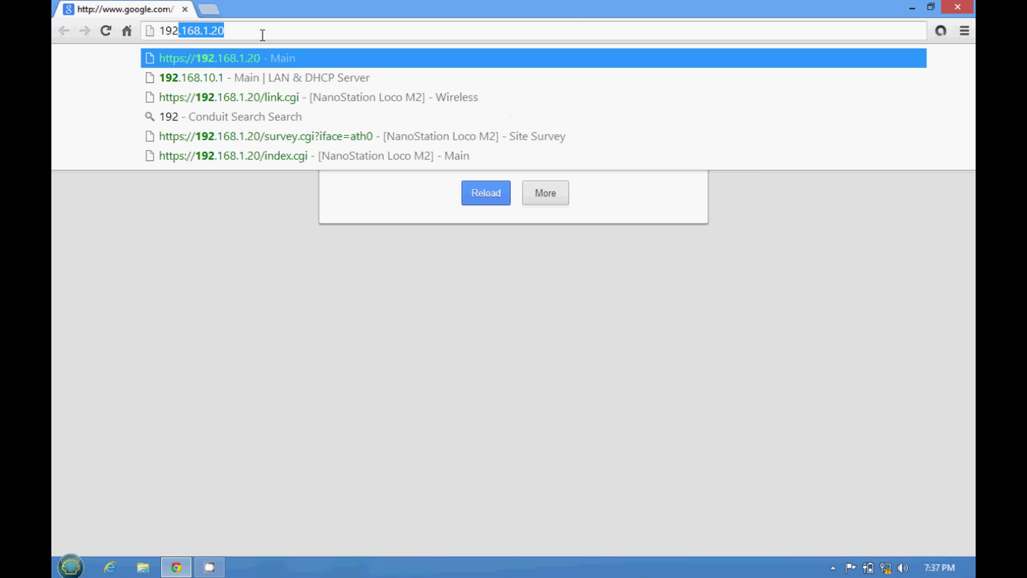
pyautogui.write('.1')
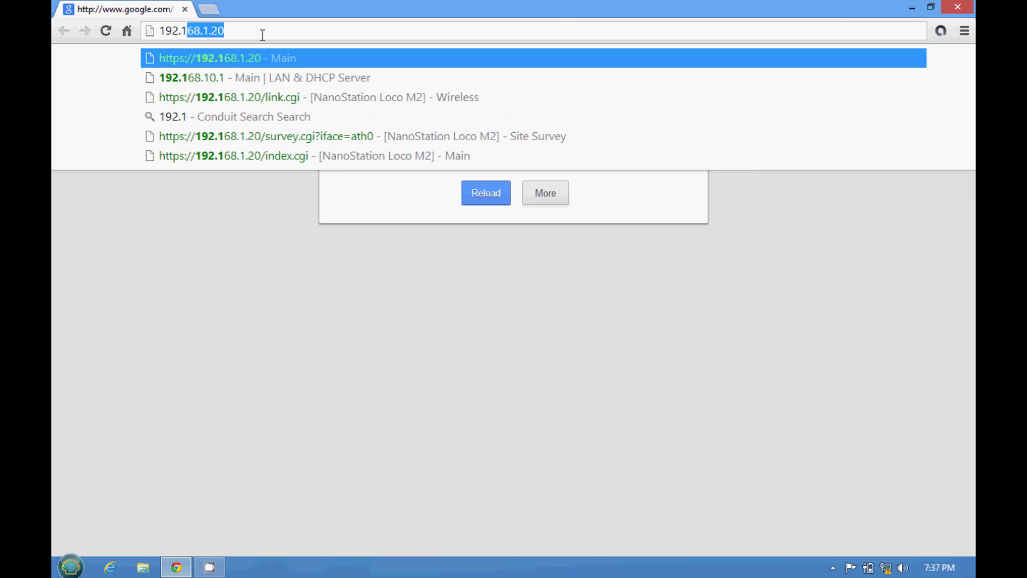
pyautogui.write('68.1')
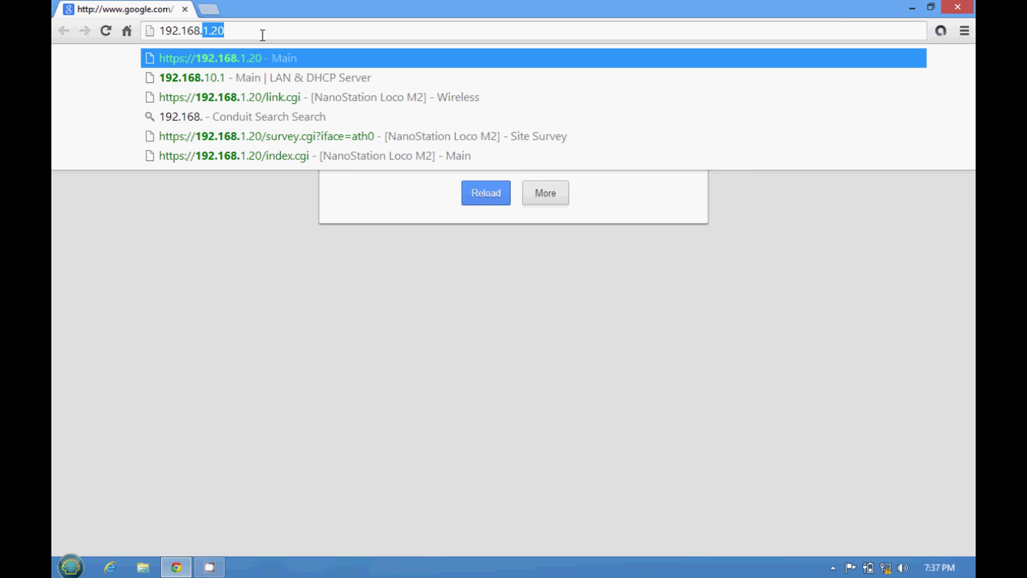
pyautogui.write('.20')
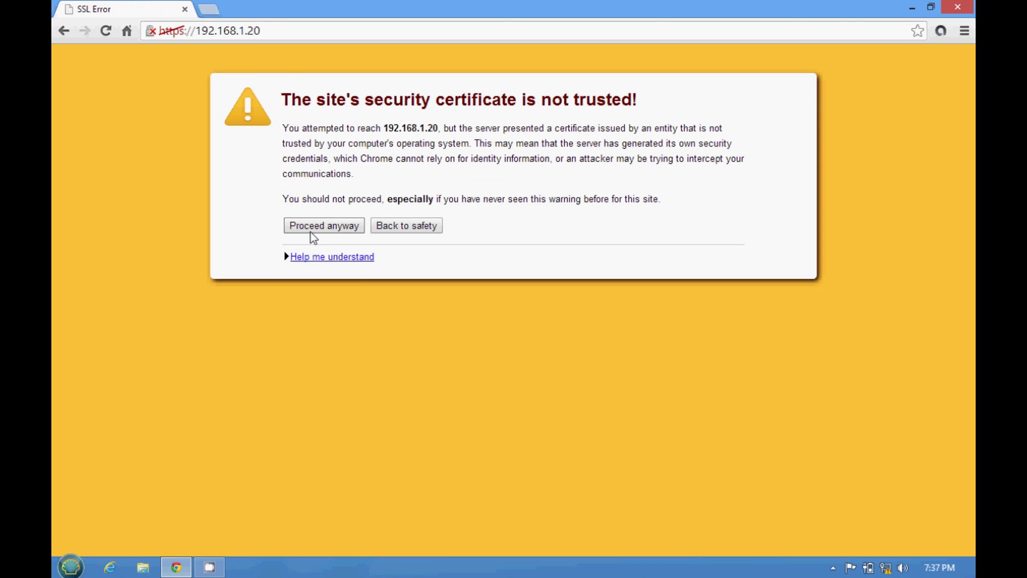
pyautogui.click(333, 225)
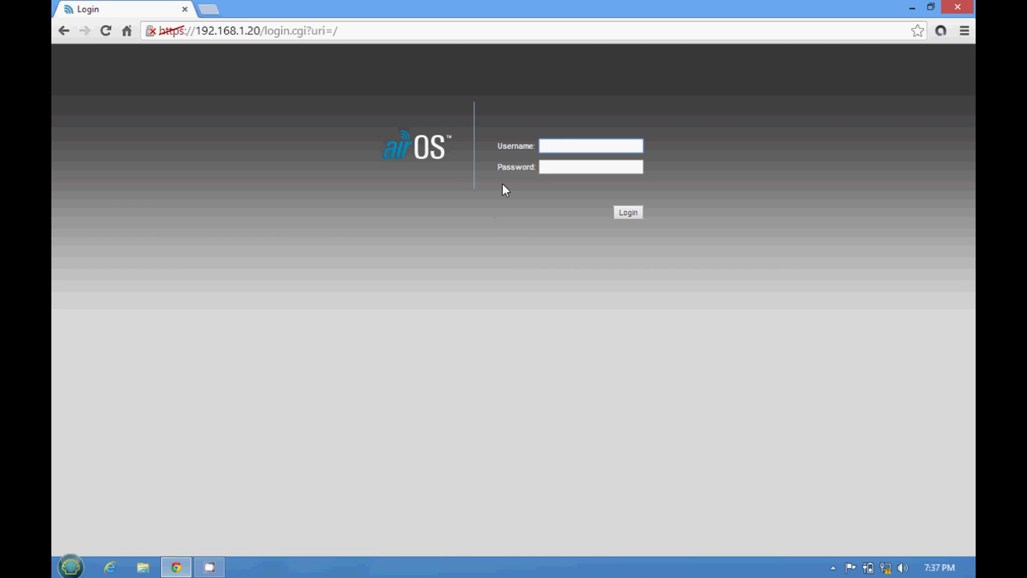
# Step: Log in to the NanoStation with the device's username and password
pyautogui.click(569, 146)
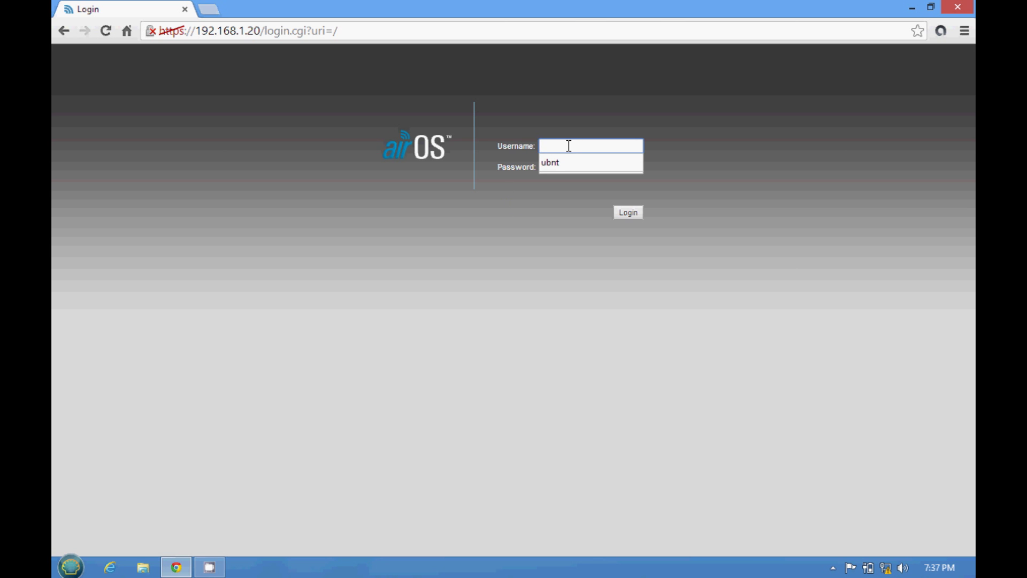
pyautogui.write('un')
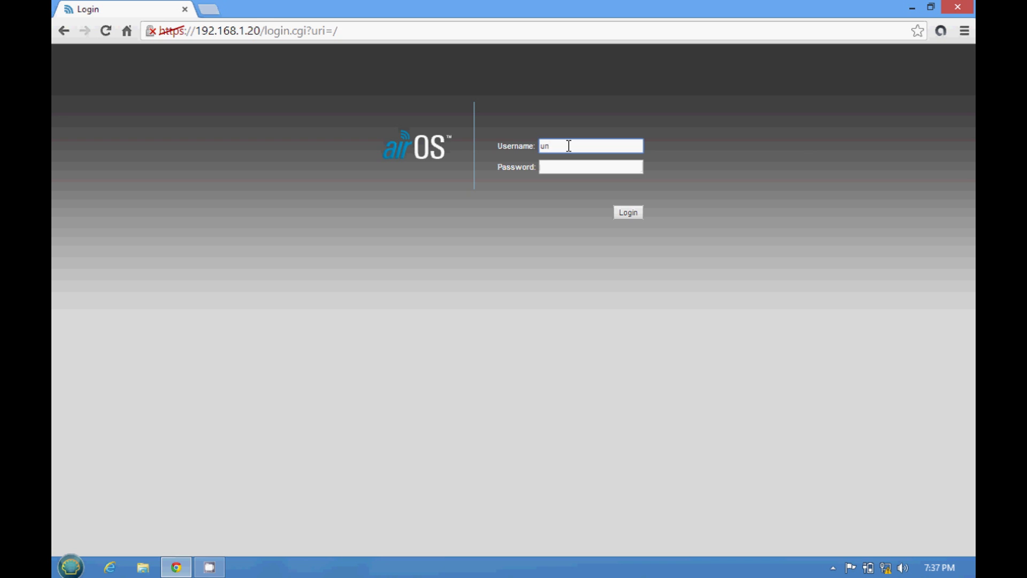
pyautogui.press('BackSpace')
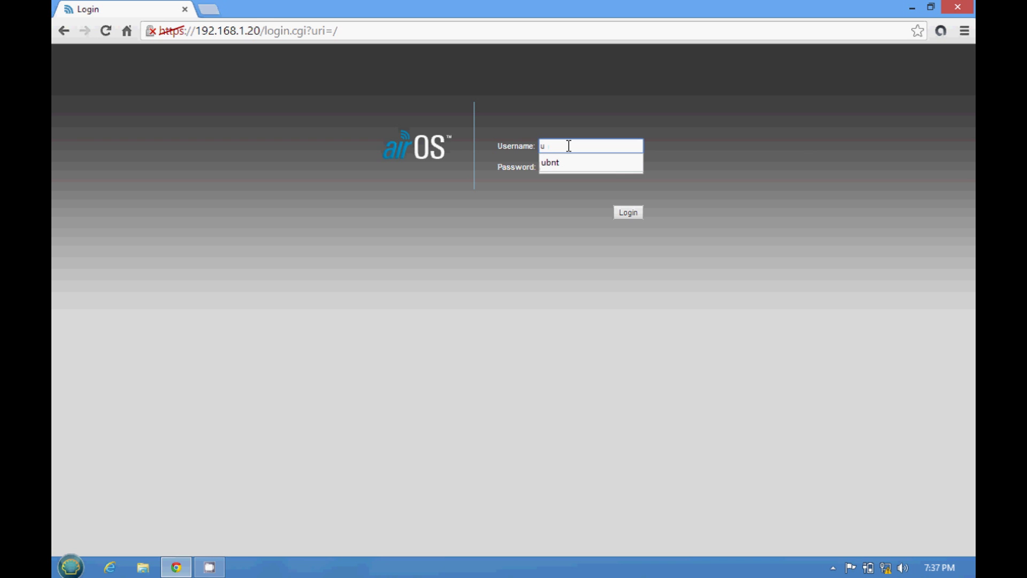
pyautogui.write('bnt')
pyautogui.click(545, 199)
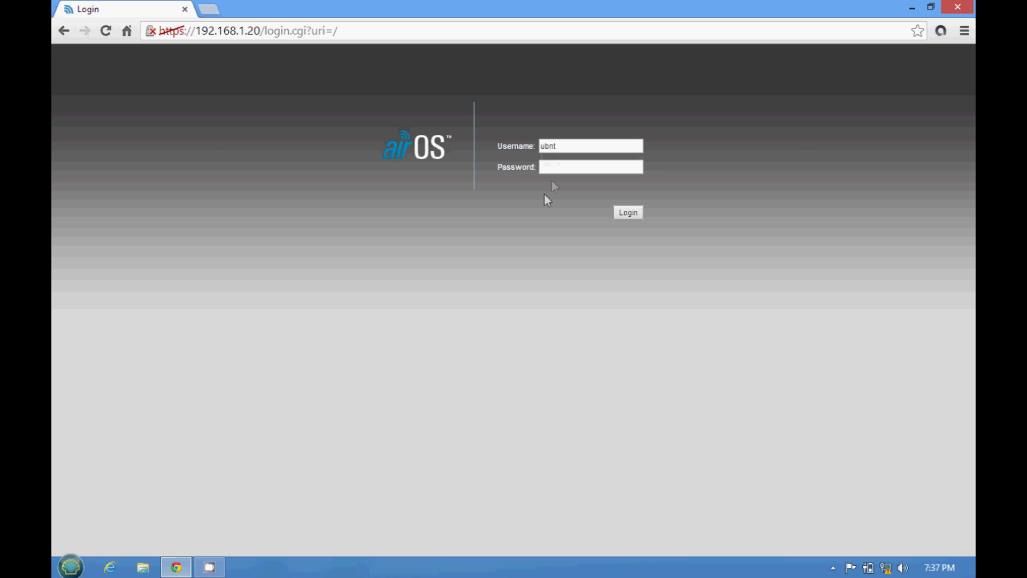
pyautogui.click(566, 166)
pyautogui.write('ubnt')
pyautogui.click(623, 213)
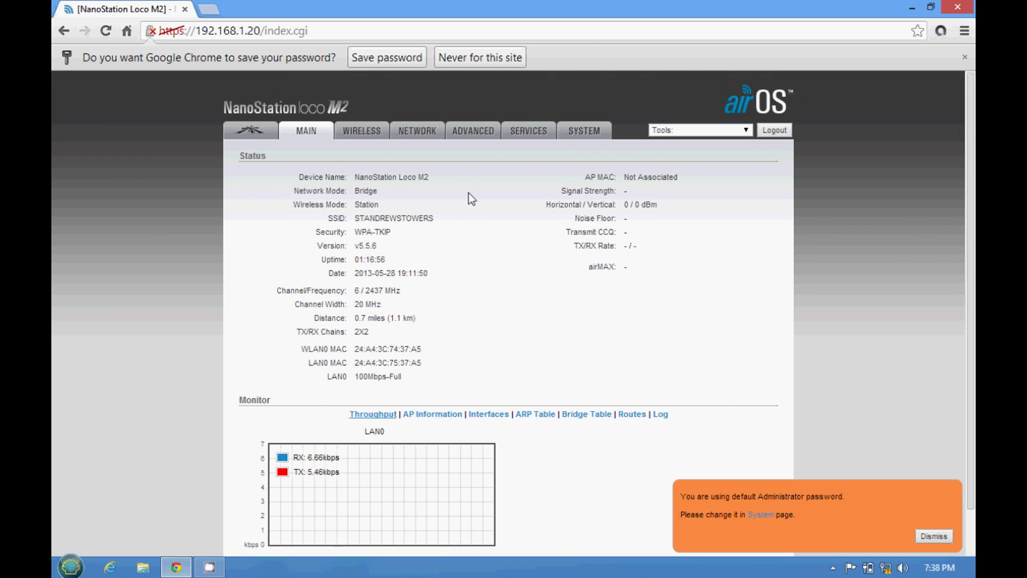
# Step: Go to the Wireless settings and launch a Site Survey of nearby access points
pyautogui.click(374, 139)
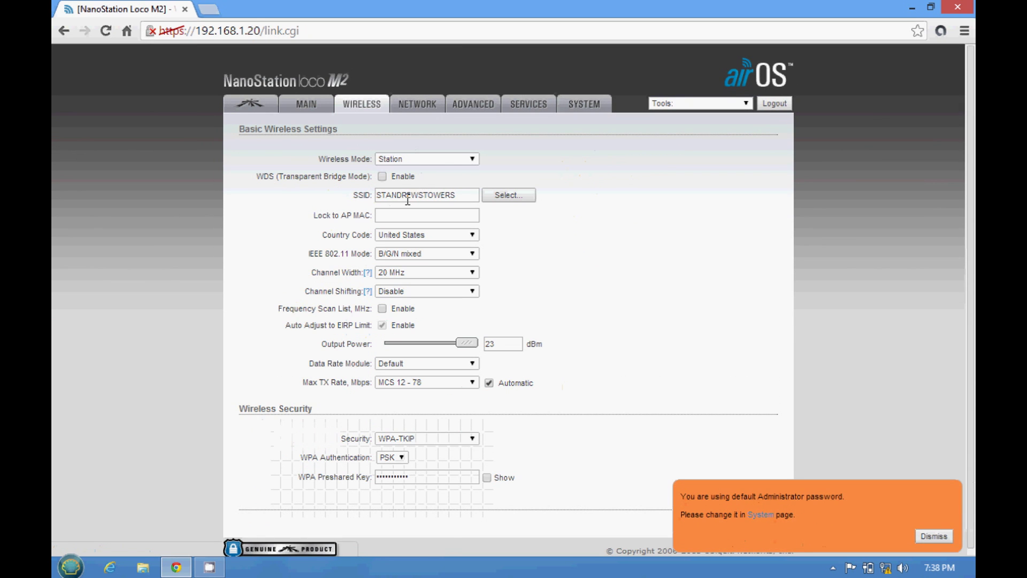
pyautogui.click(503, 194)
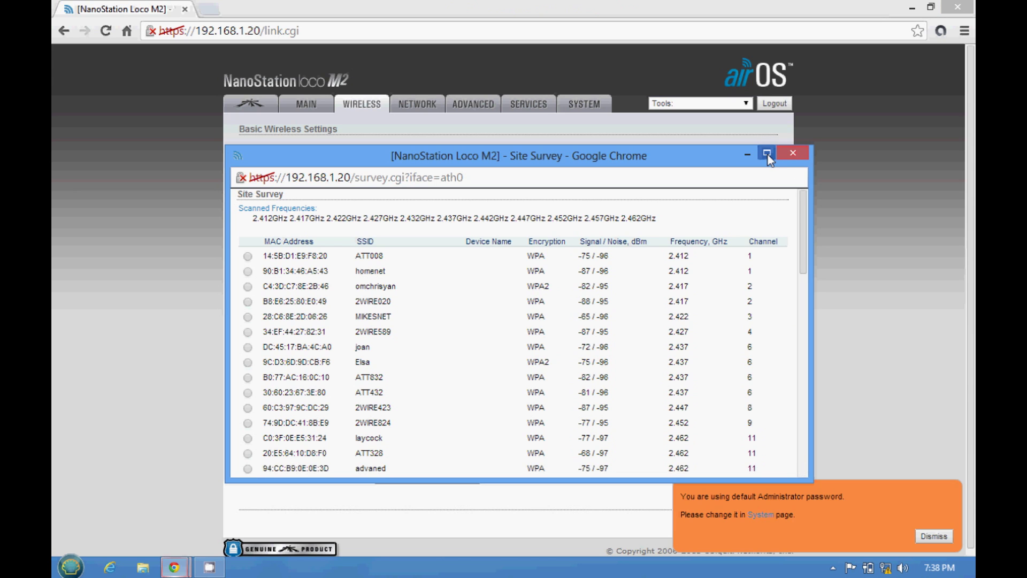
pyautogui.click(767, 155)
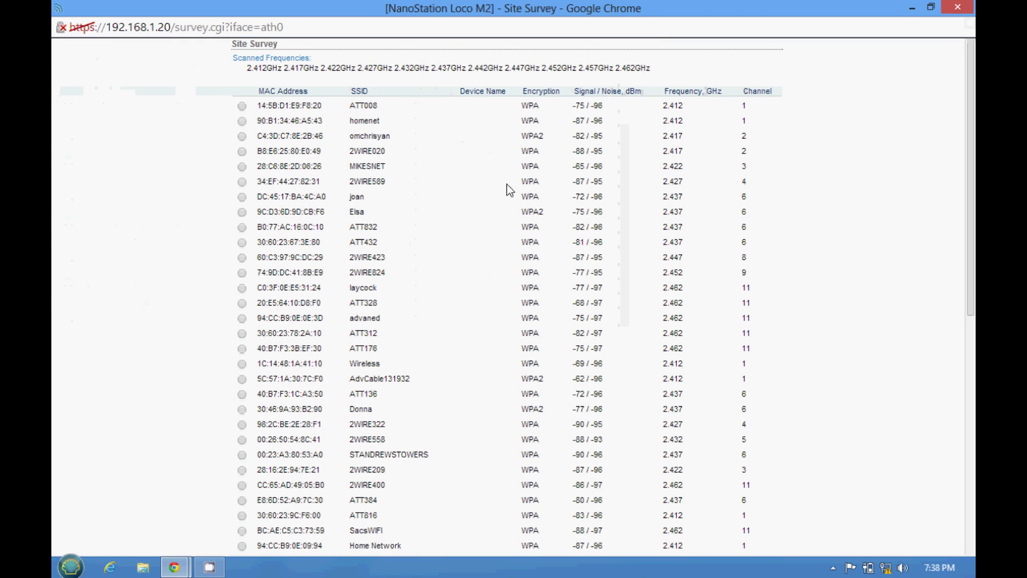
pyautogui.scroll(-3, 509, 240)
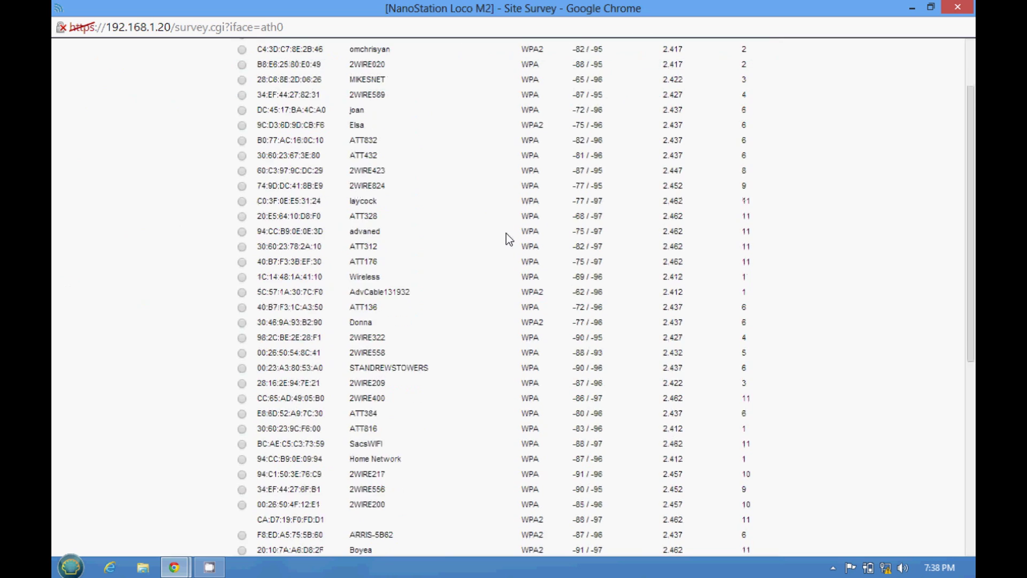
pyautogui.scroll(-4, 508, 239)
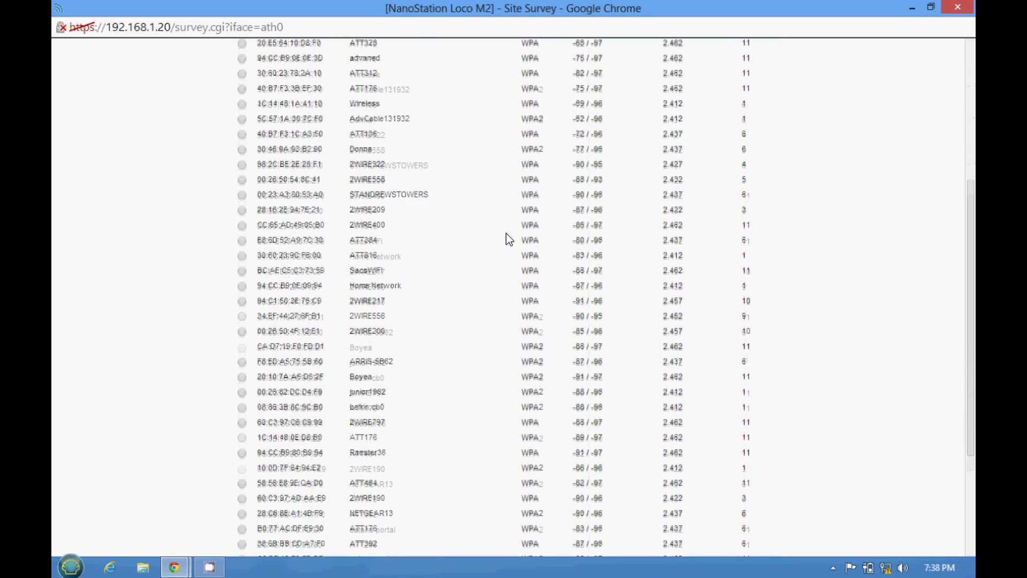
pyautogui.scroll(-1, 508, 239)
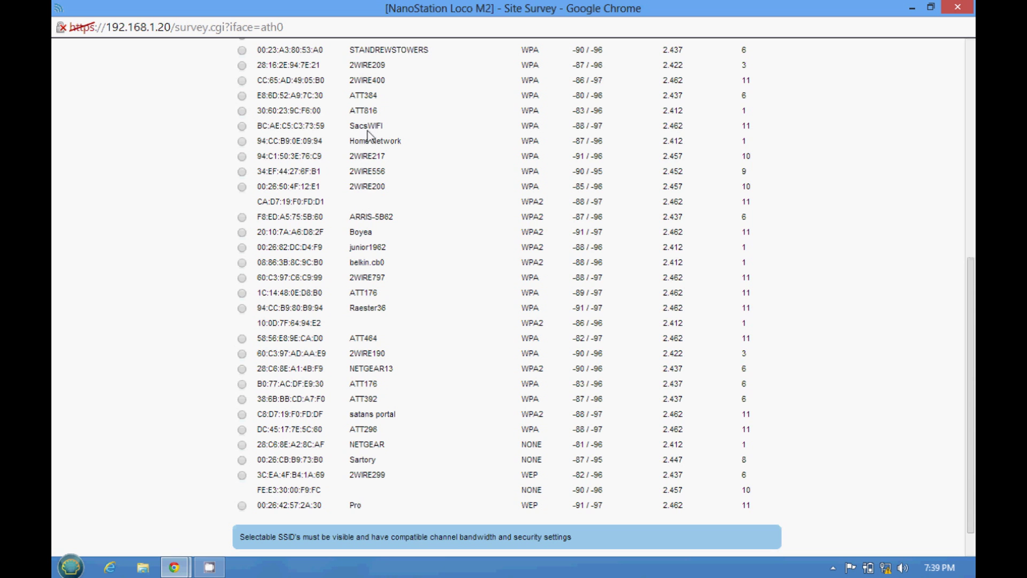
pyautogui.scroll(1, 370, 190)
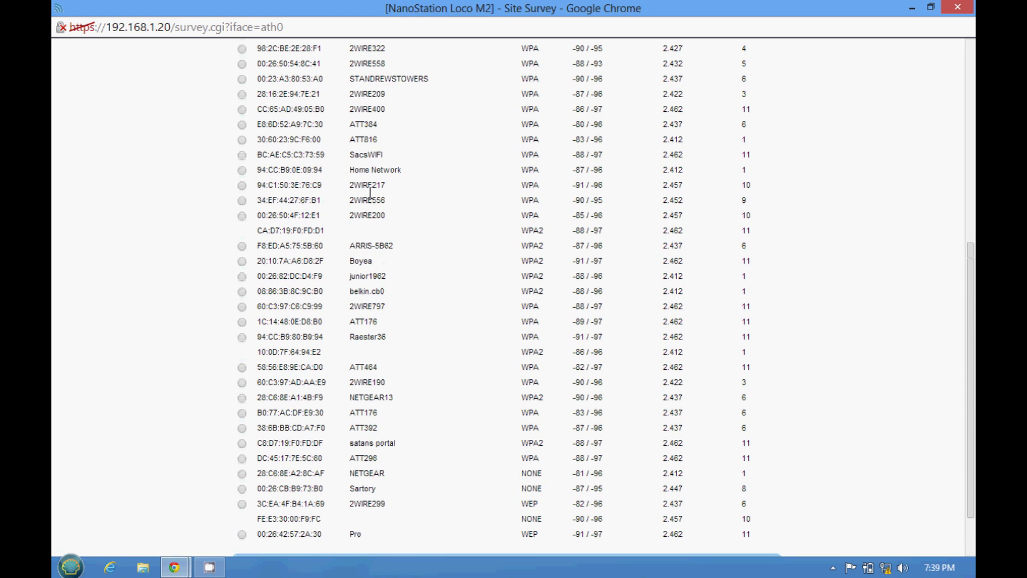
pyautogui.scroll(3, 371, 191)
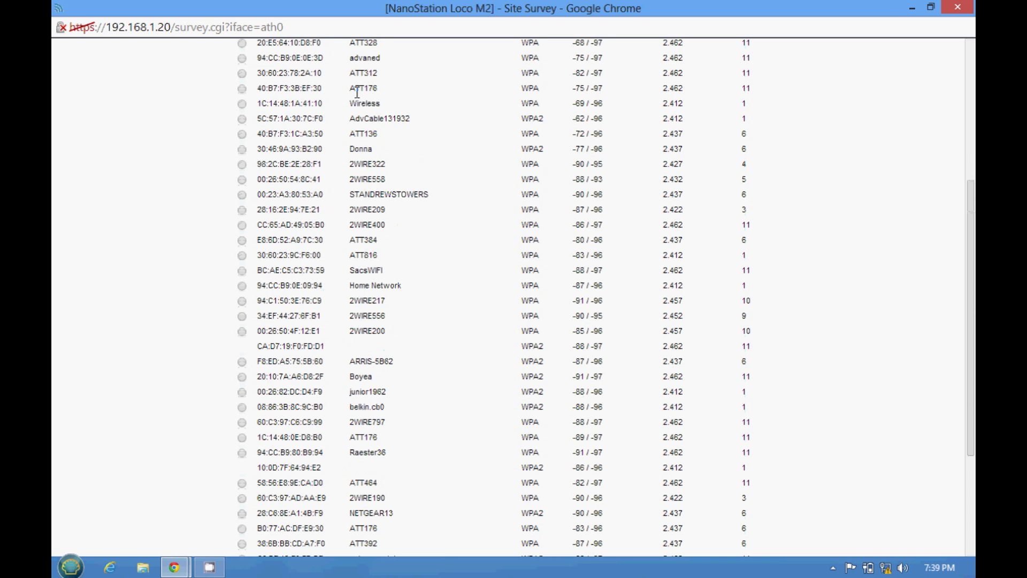
pyautogui.scroll(3, 358, 92)
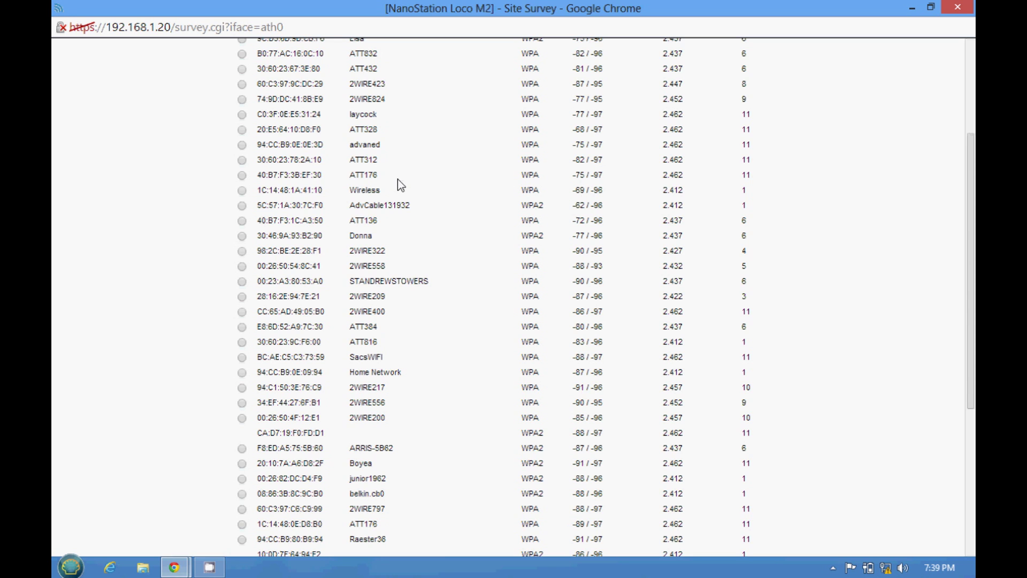
pyautogui.click(241, 175)
# Step: Confirm the survey choice so the Wireless settings use ATT176 as the SSID
pyautogui.click(968, 547)
pyautogui.scroll(1, 759, 525)
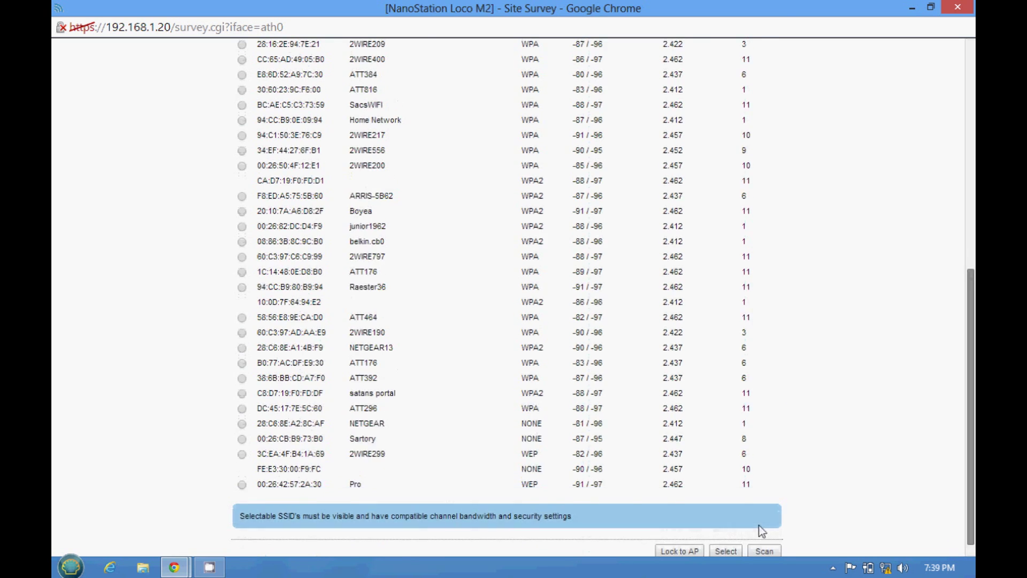
pyautogui.scroll(-1, 728, 546)
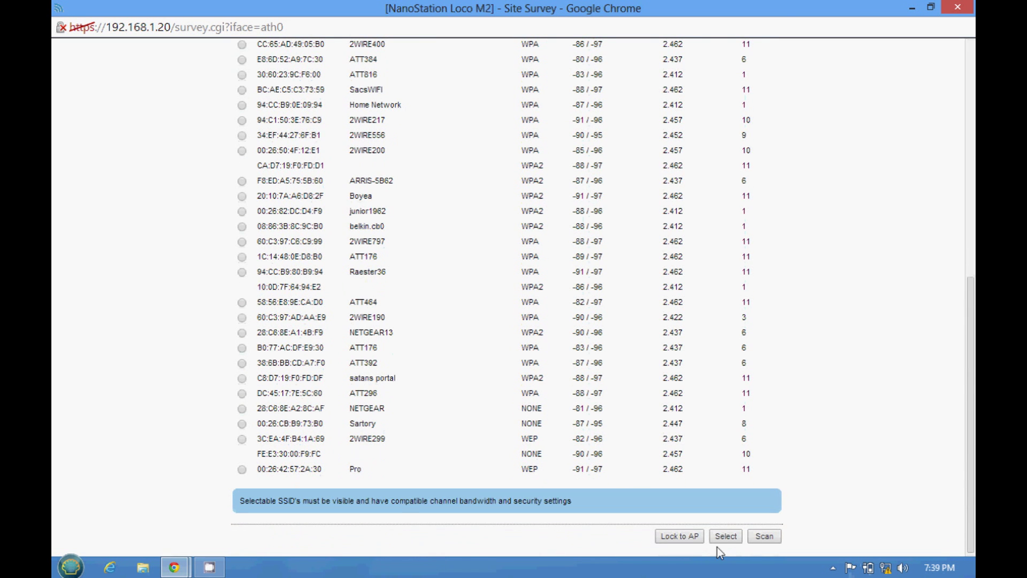
pyautogui.click(726, 536)
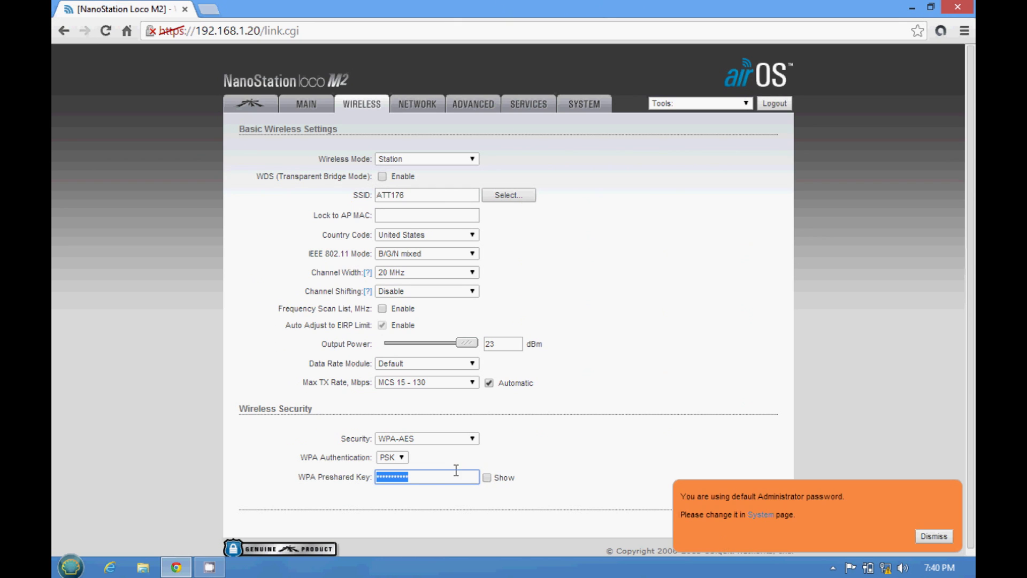
# Step: Replace the old WPA preshared key with the ATT176 network key
pyautogui.click(428, 478)
pyautogui.press('BackSpace')
pyautogui.press('BackSpace')
pyautogui.press('BackSpace')
pyautogui.press('BackSpace')
pyautogui.press('BackSpace')
pyautogui.press('BackSpace')
pyautogui.press('BackSpace')
pyautogui.press('BackSpace')
pyautogui.press('BackSpace')
pyautogui.press('BackSpace')
pyautogui.press('BackSpace')
pyautogui.write('••••••••••')
# Step: Dismiss the default-password notice, then save and apply the ATT176 wireless changes
pyautogui.click(934, 536)
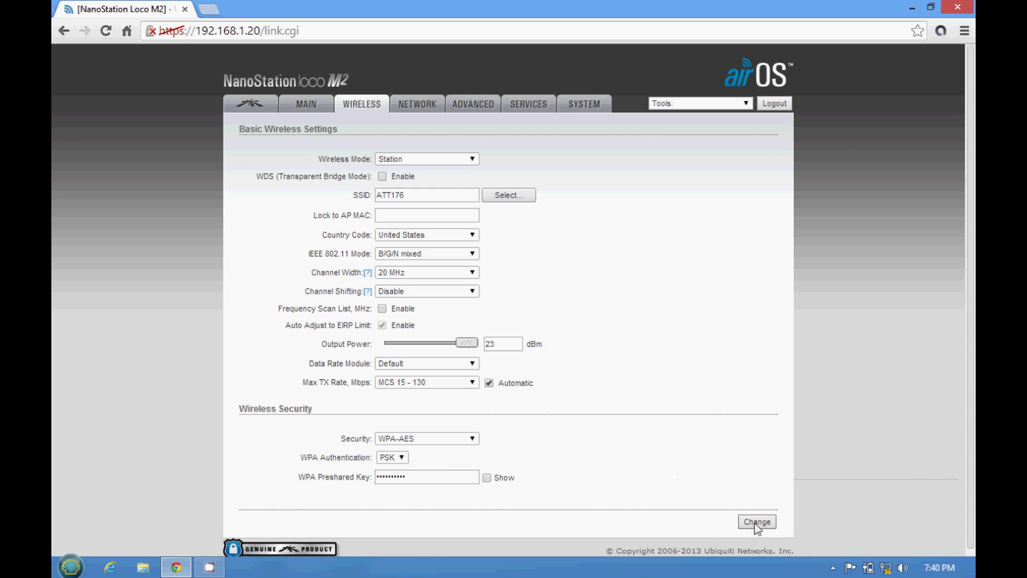
pyautogui.click(757, 523)
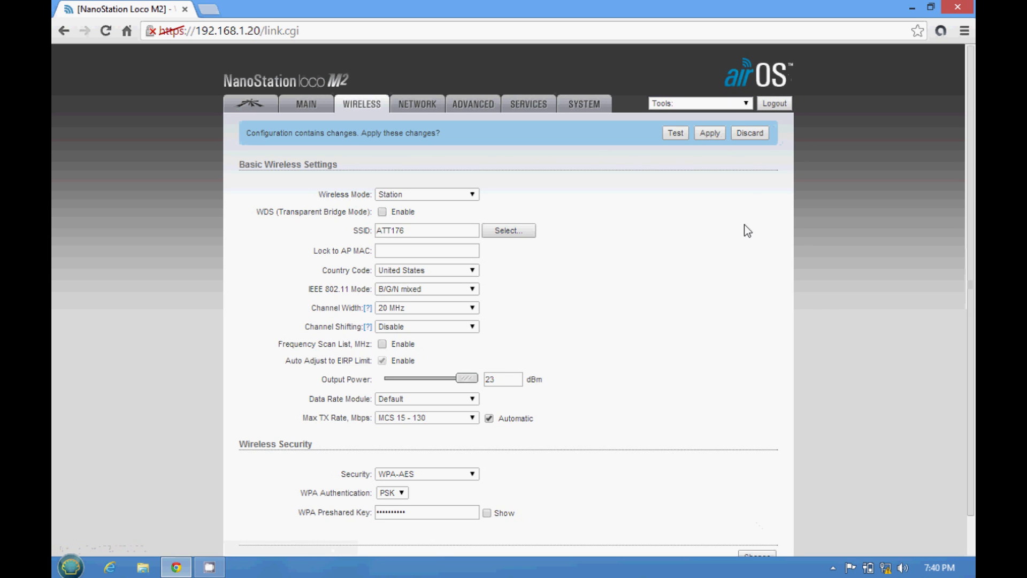
pyautogui.click(710, 135)
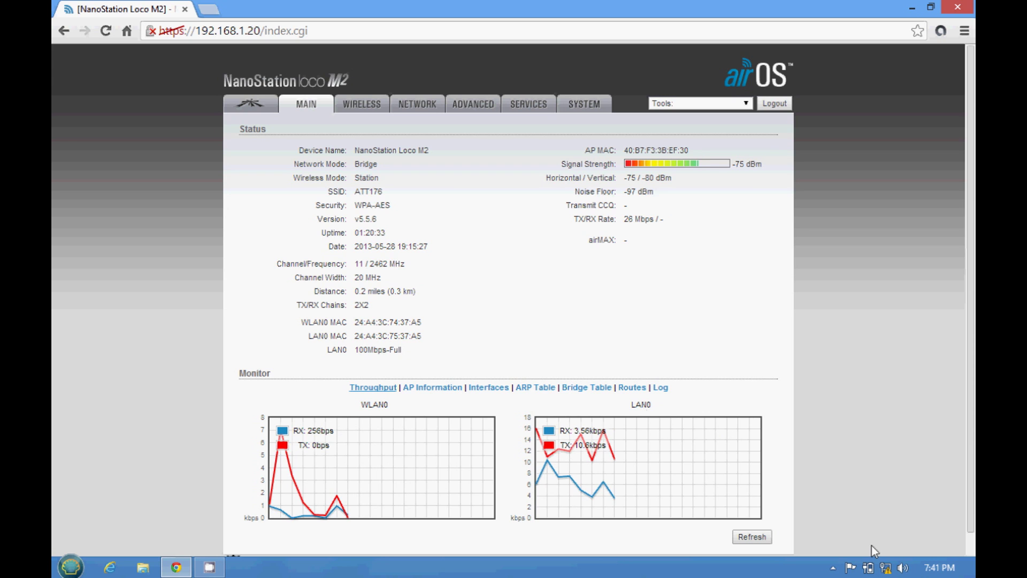
# Step: Open the Ethernet adapter's TCP/IPv4 properties via Network and Sharing Center
pyautogui.moveTo(885, 566)
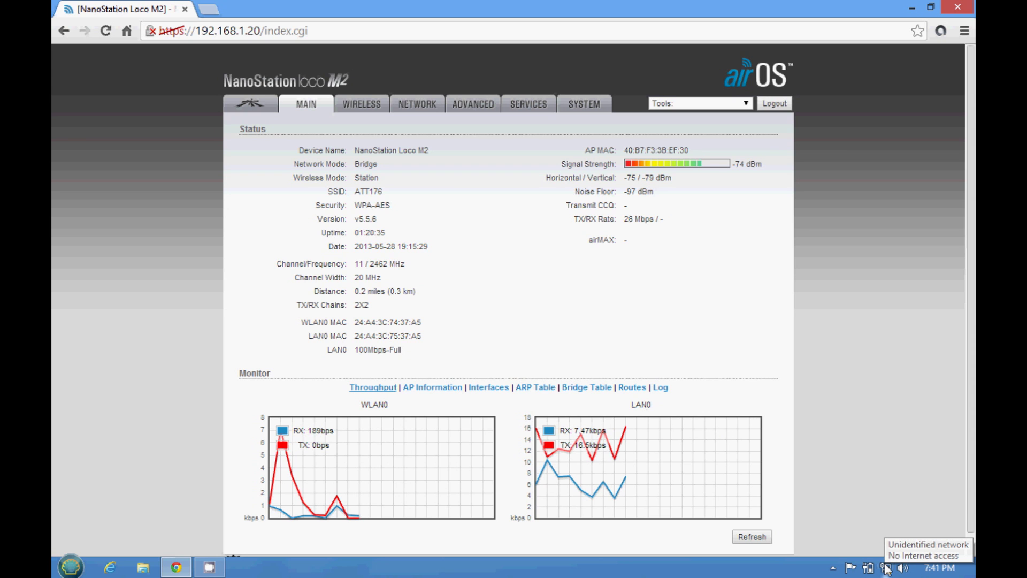
pyautogui.rightClick(885, 566)
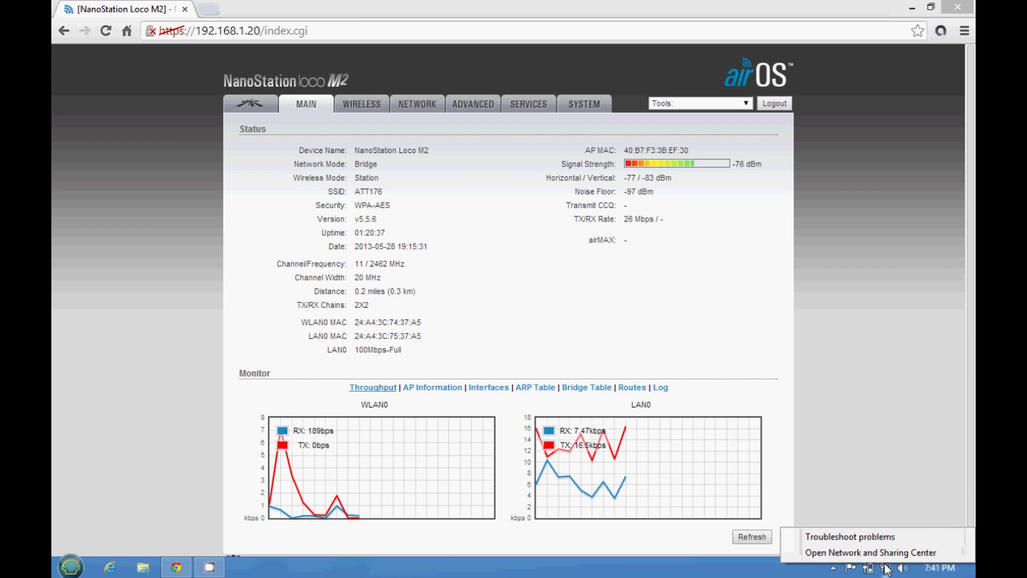
pyautogui.click(865, 553)
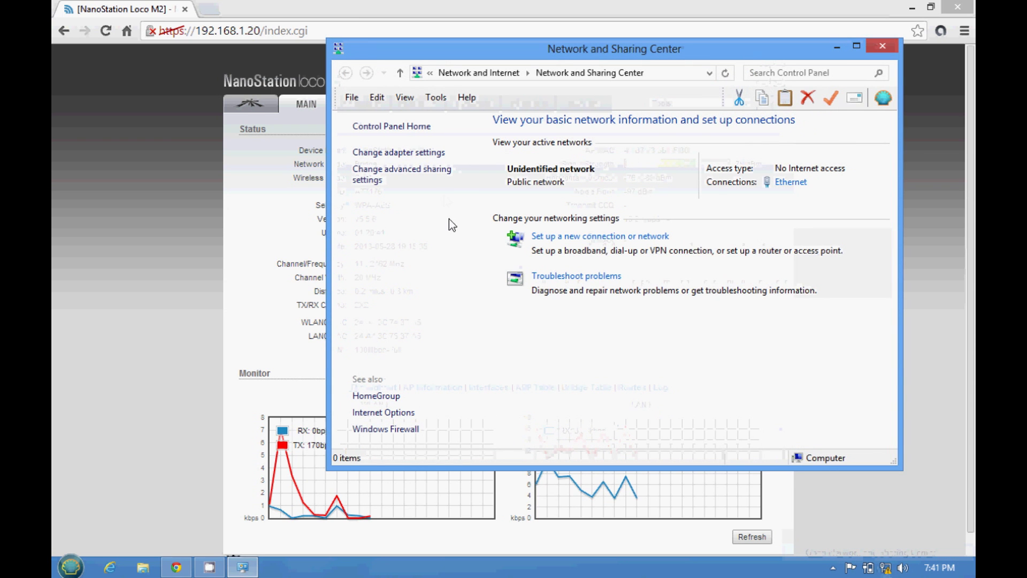
pyautogui.click(398, 153)
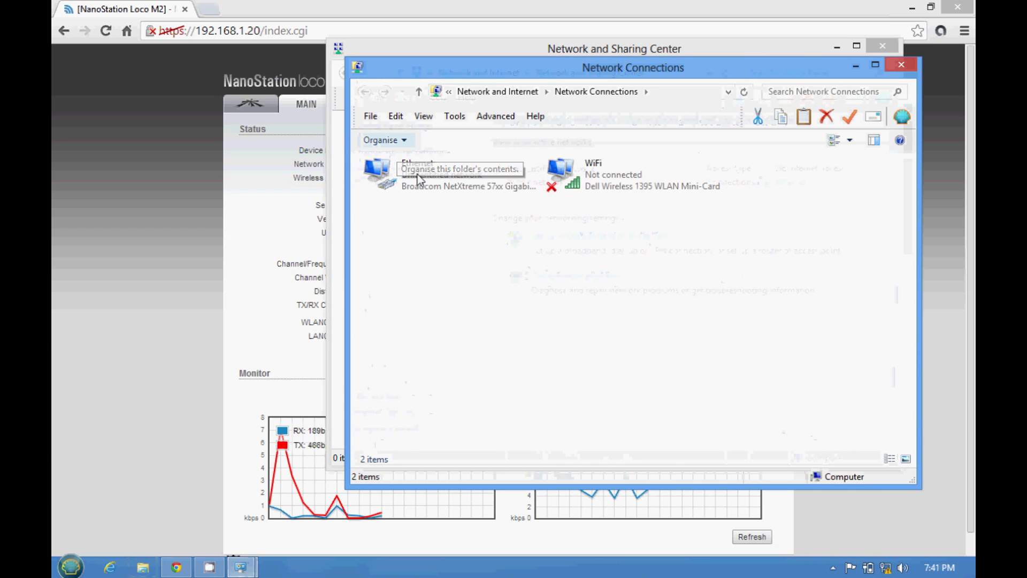
pyautogui.rightClick(421, 178)
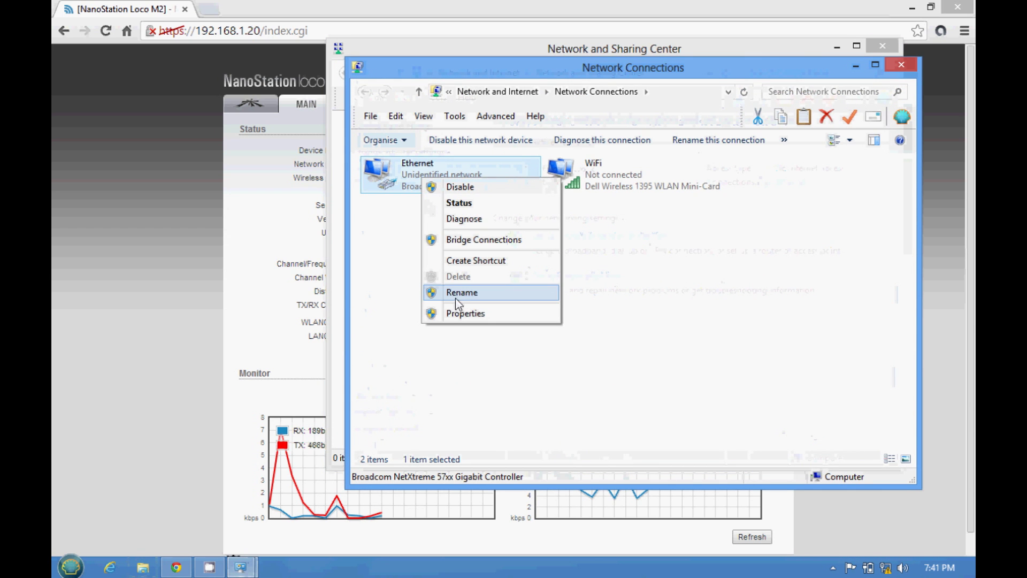
pyautogui.click(457, 315)
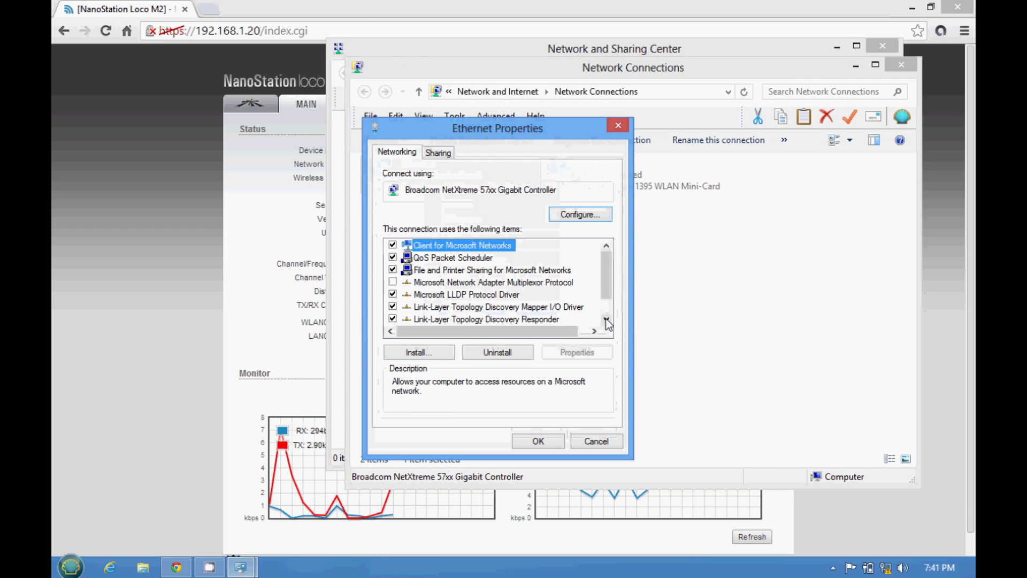
pyautogui.doubleClick(607, 320)
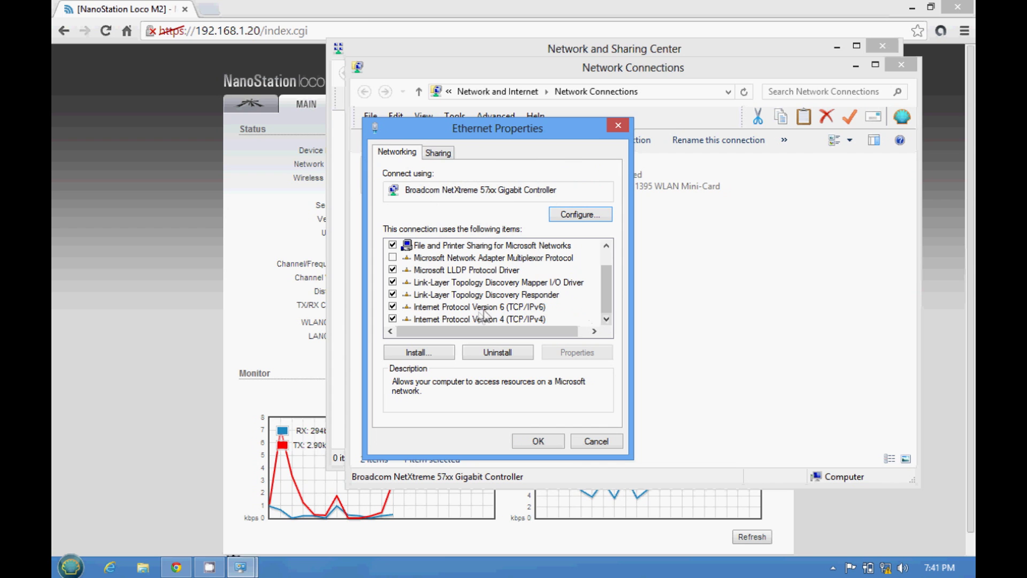
pyautogui.click(476, 319)
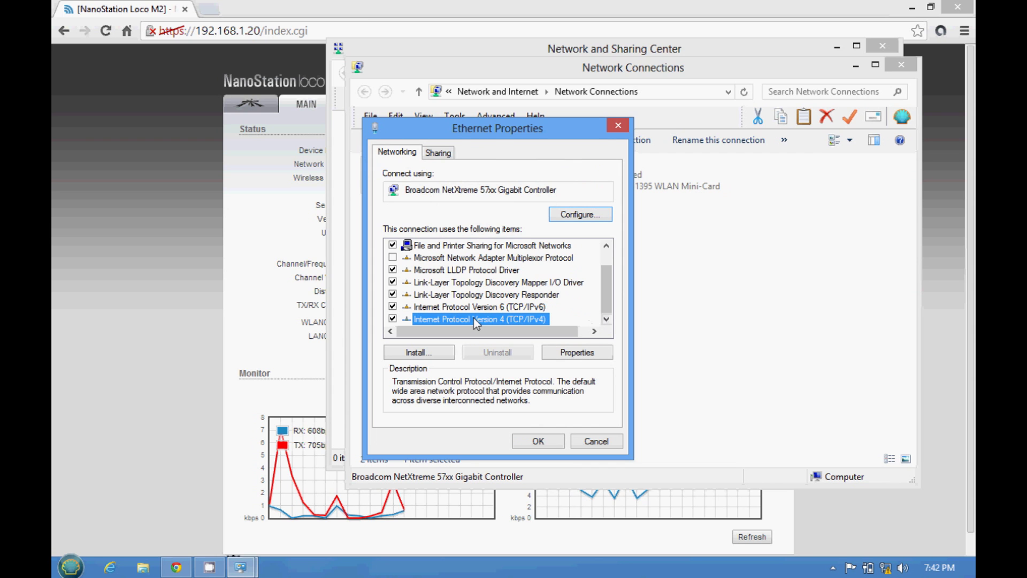
pyautogui.click(568, 353)
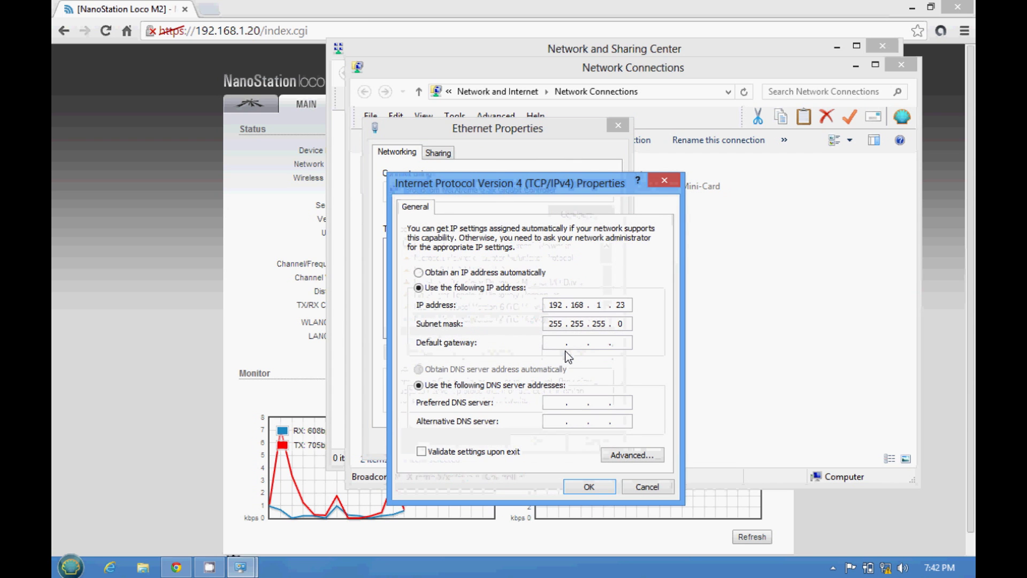
# Step: Set IPv4 to obtain the IP address and DNS servers automatically, and confirm
pyautogui.click(418, 274)
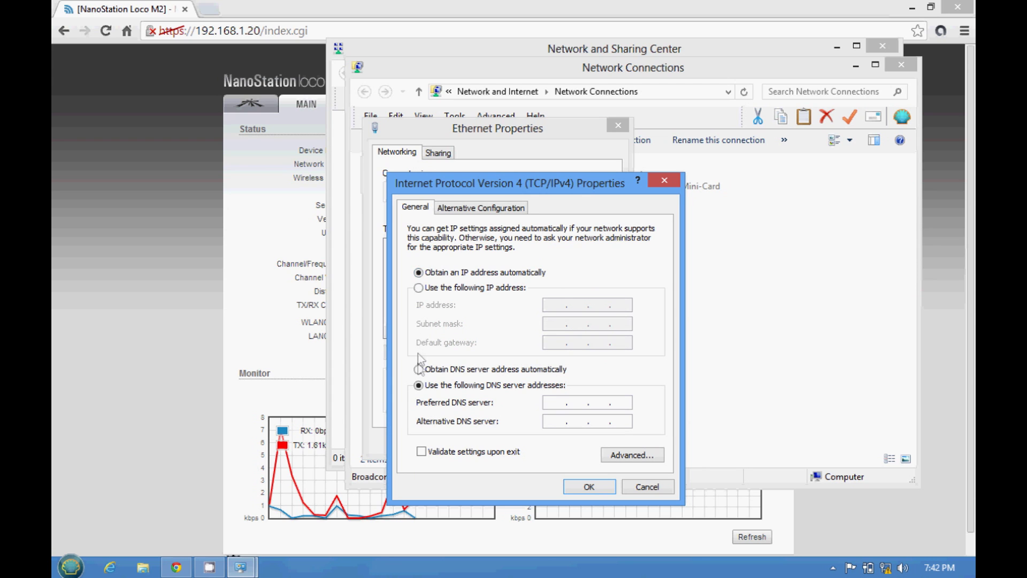
pyautogui.click(418, 370)
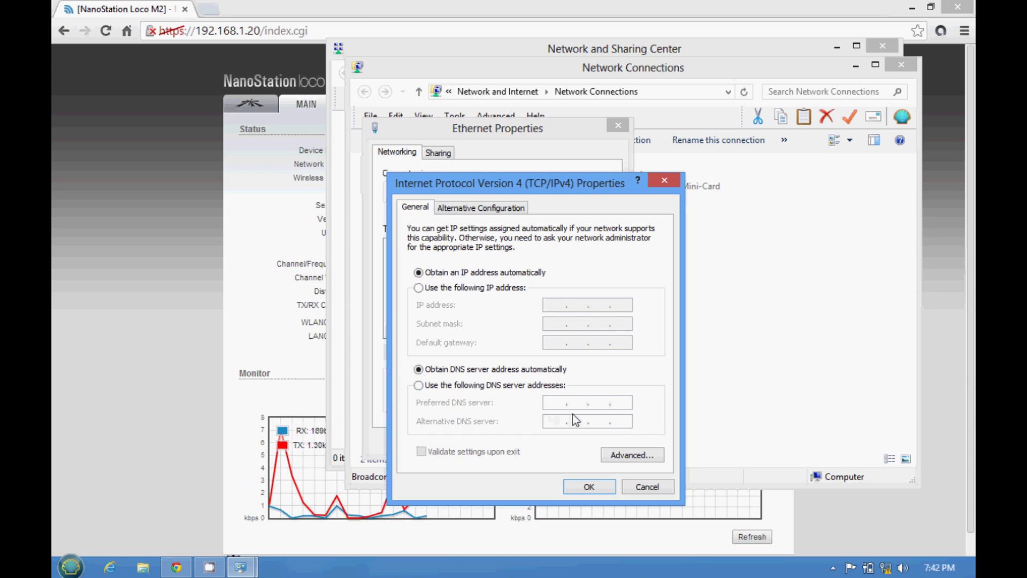
pyautogui.click(590, 486)
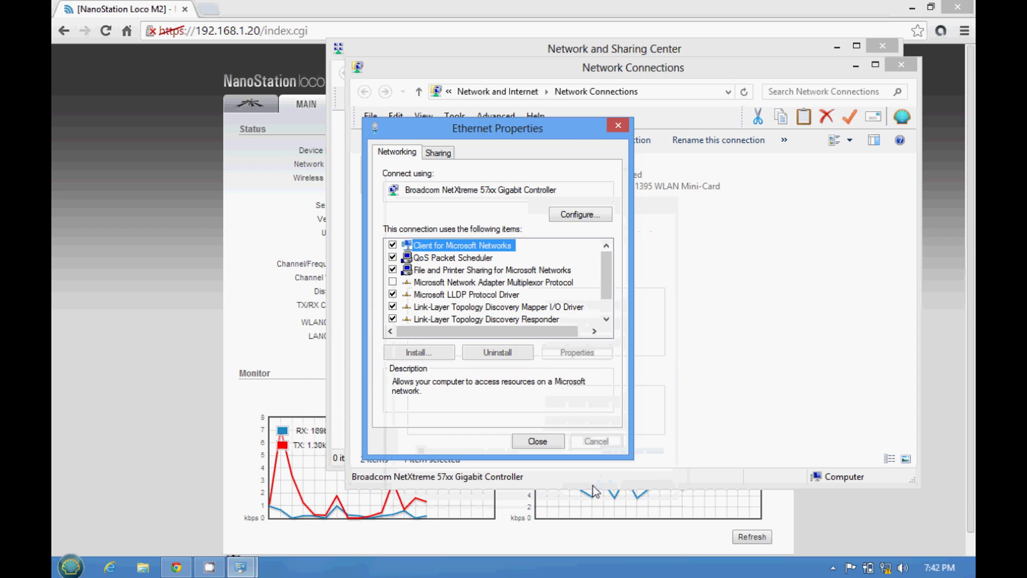
# Step: Close Ethernet Properties with the changes kept, then Network Connections and Network and Sharing Center
pyautogui.click(538, 441)
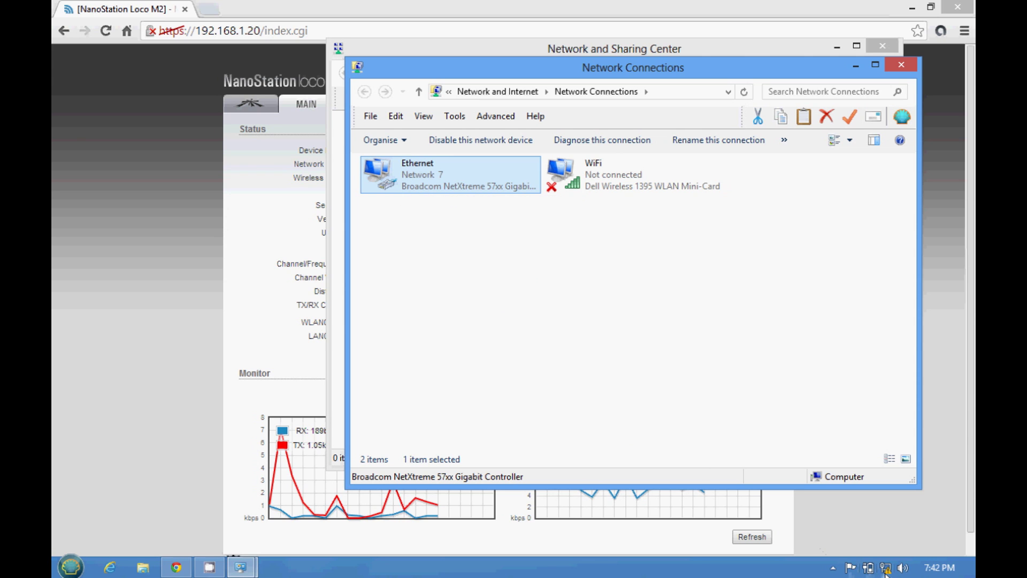
pyautogui.moveTo(886, 571)
pyautogui.click(904, 65)
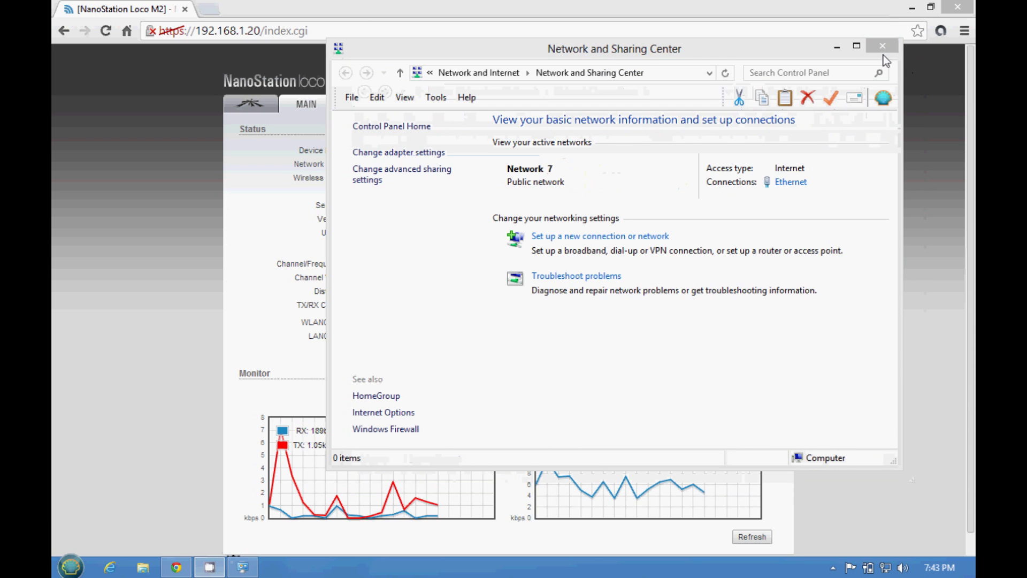
pyautogui.click(884, 46)
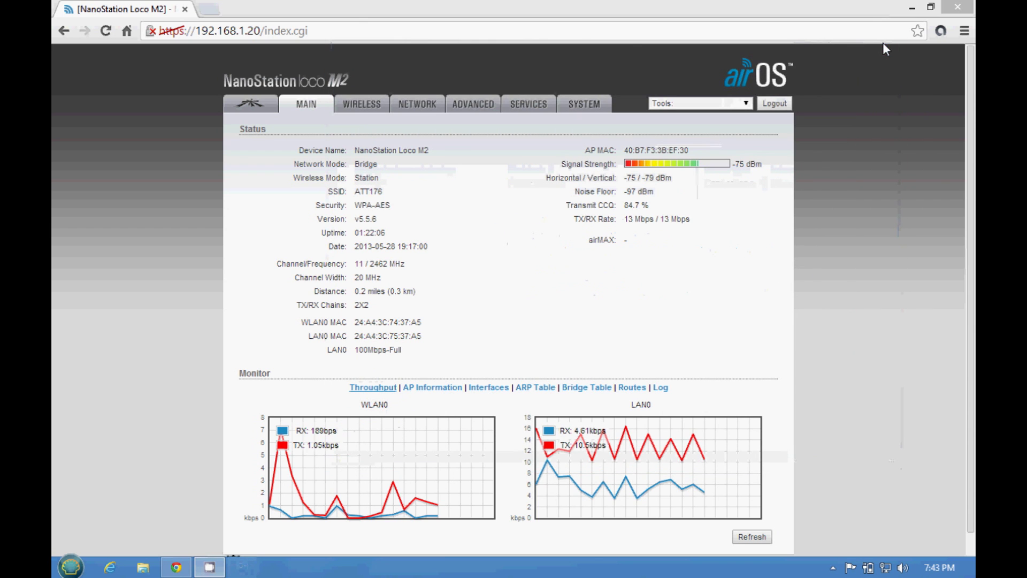
# Step: Search msn in a new Chrome tab and load the MSN Official Site
pyautogui.click(208, 1)
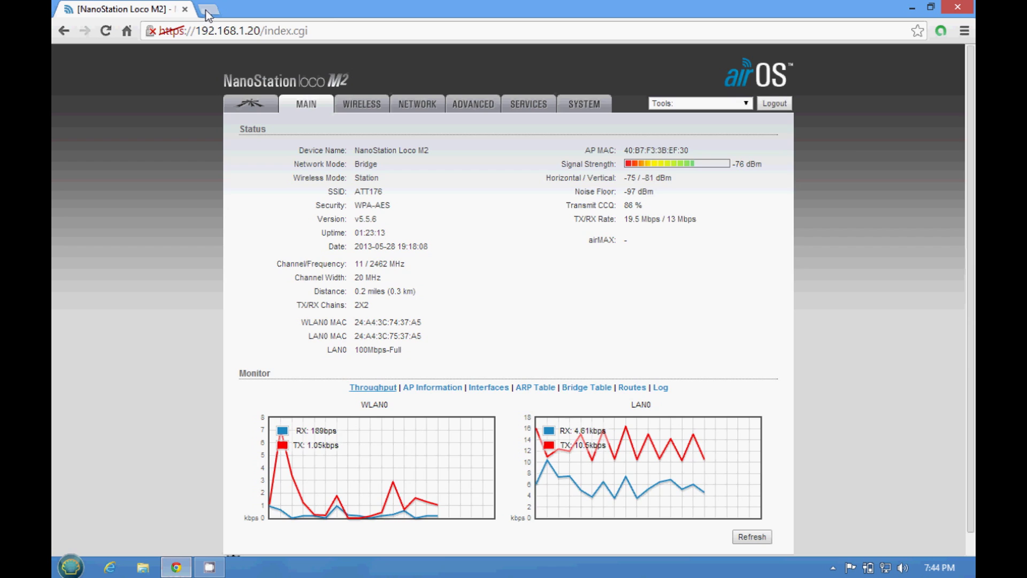
pyautogui.click(207, 10)
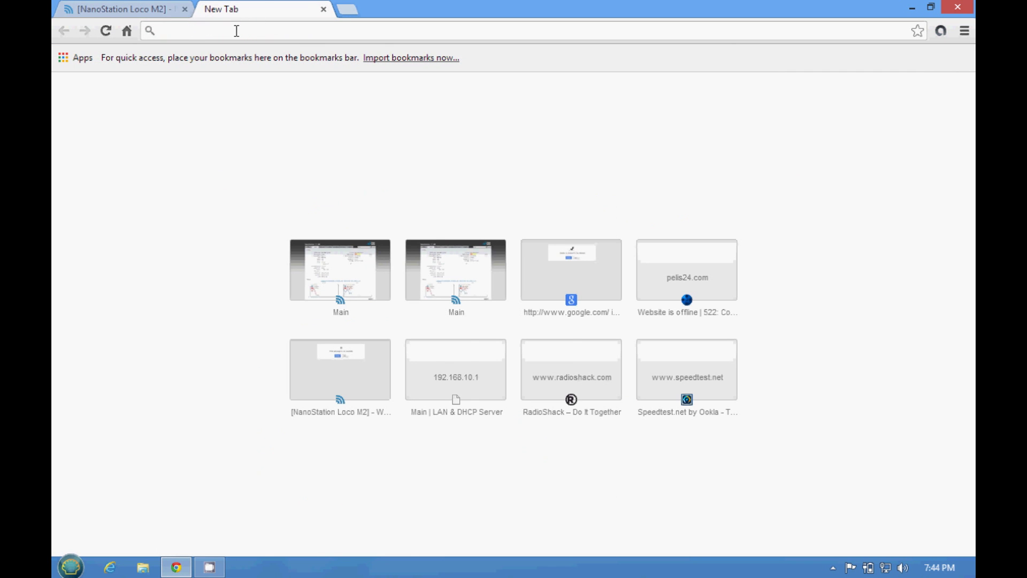
pyautogui.write('msn')
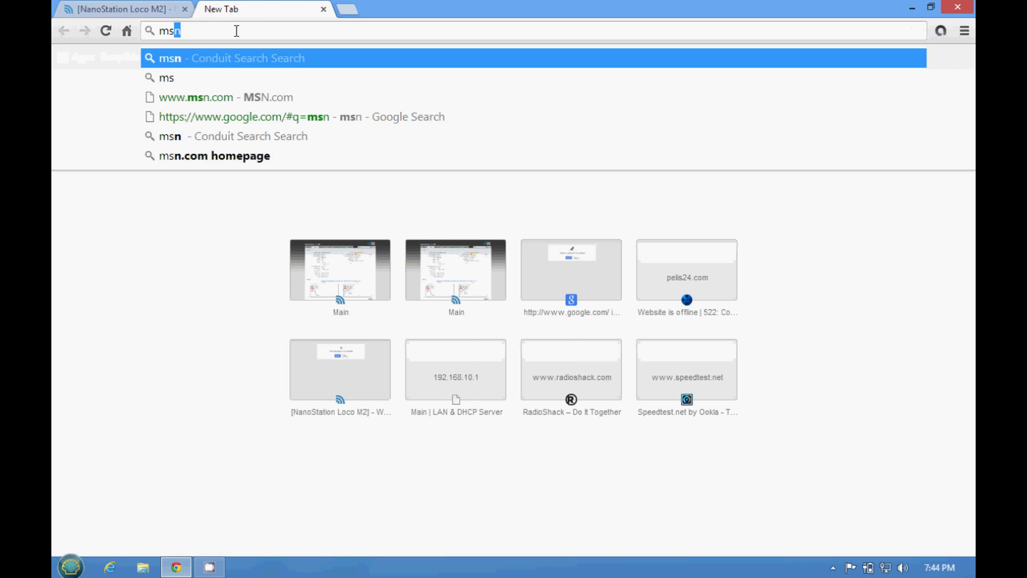
pyautogui.press('Return')
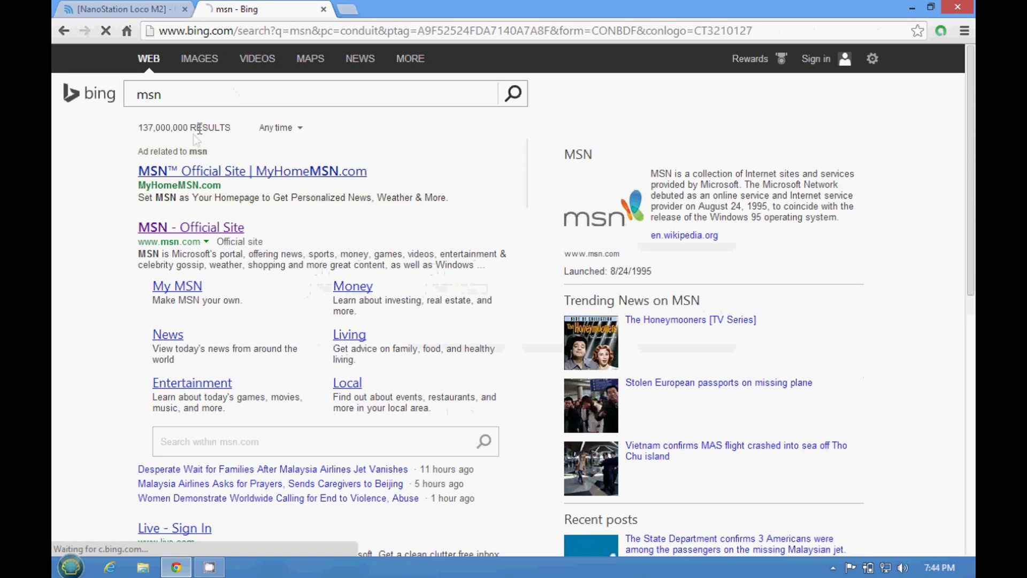
pyautogui.click(163, 238)
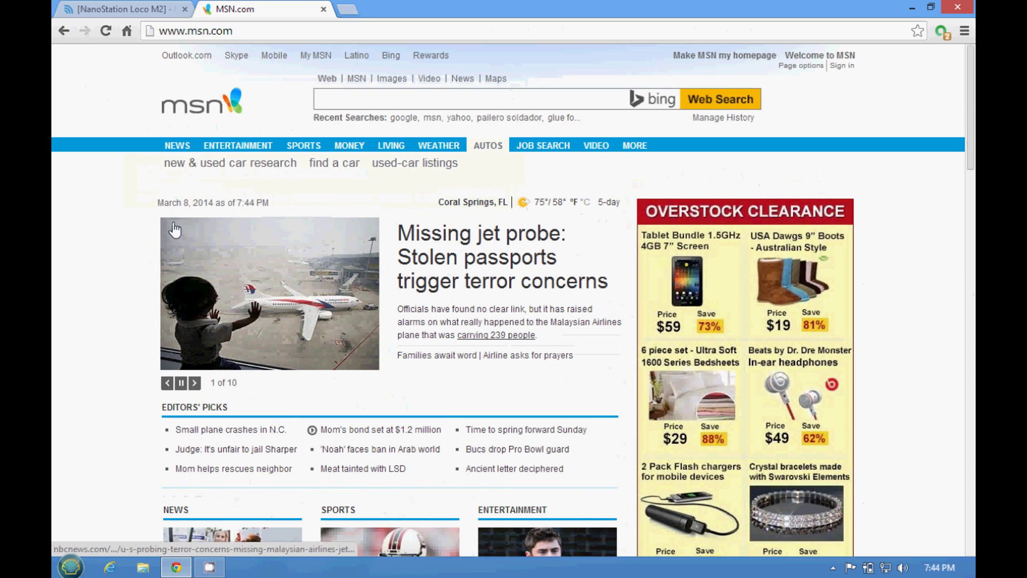
# Step: Search 'youyube' from MSN, open YouTube, then close the YouTube and MSN tabs
pyautogui.click(377, 99)
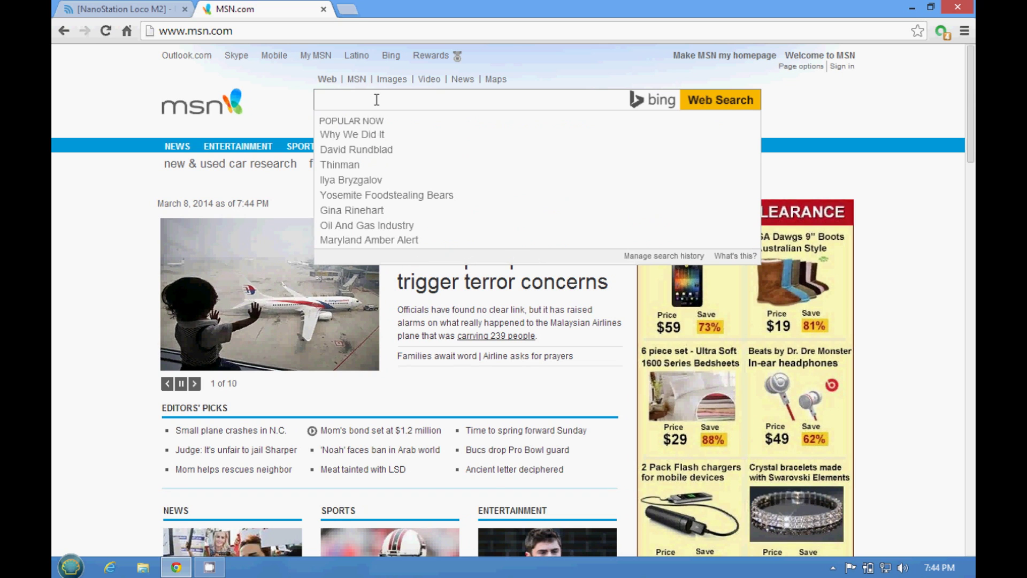
pyautogui.write('you')
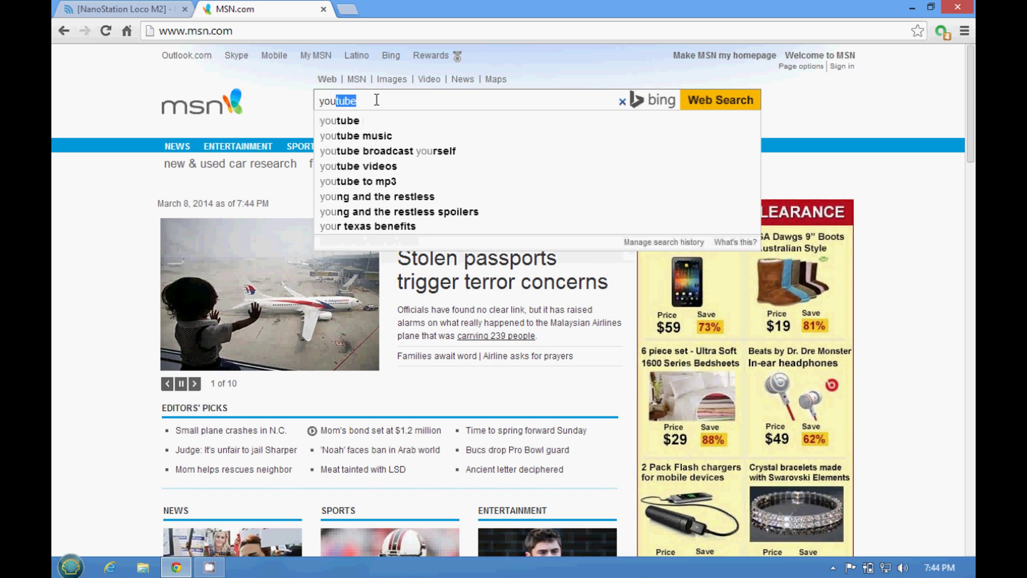
pyautogui.write('yu')
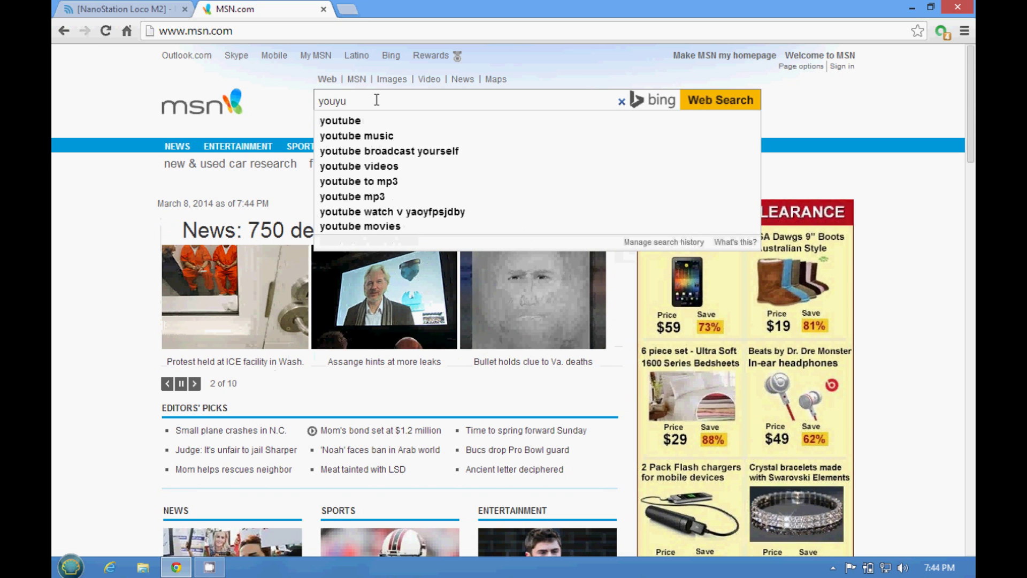
pyautogui.write('be')
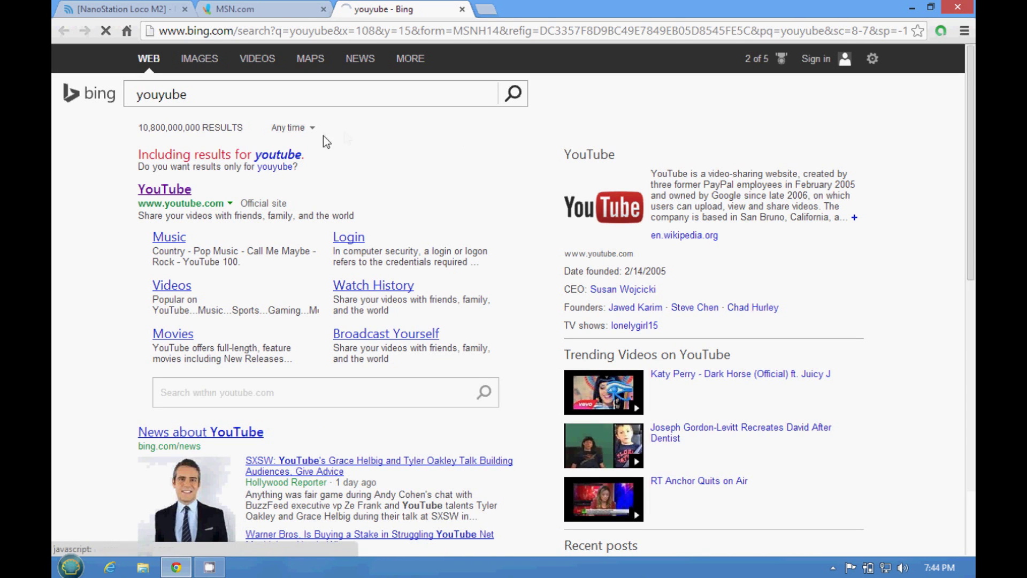
pyautogui.click(169, 192)
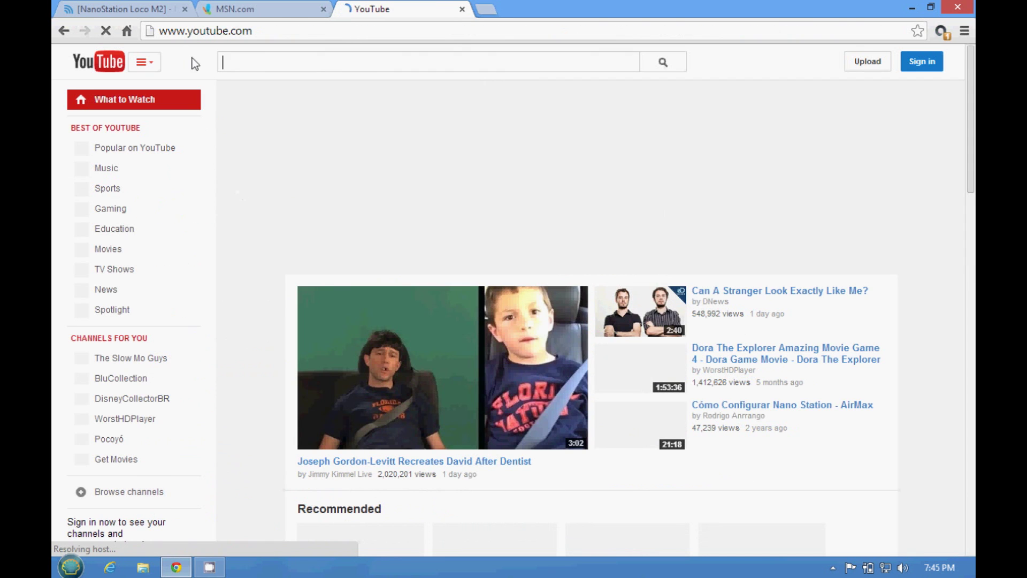
pyautogui.click(462, 9)
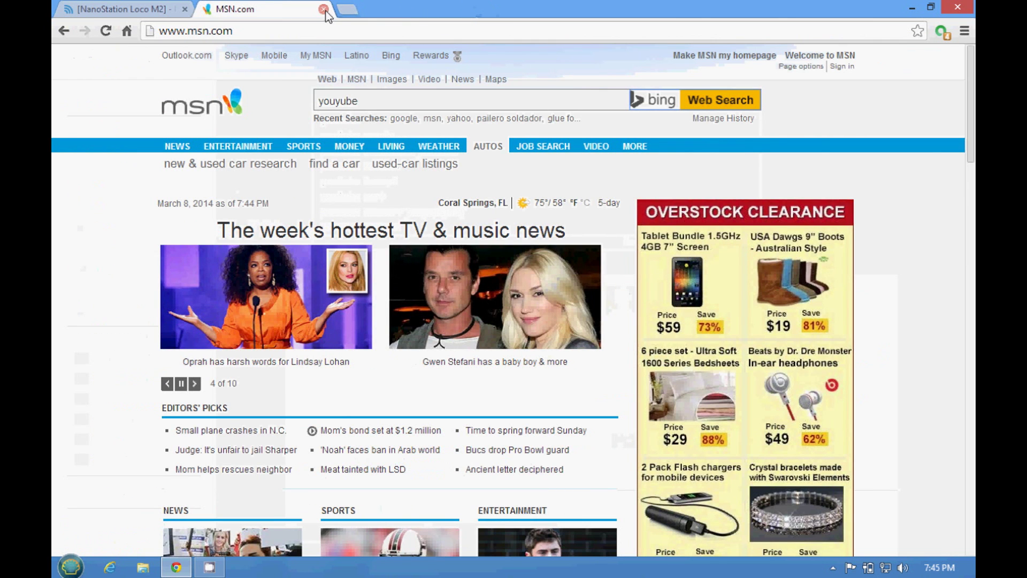
pyautogui.click(323, 9)
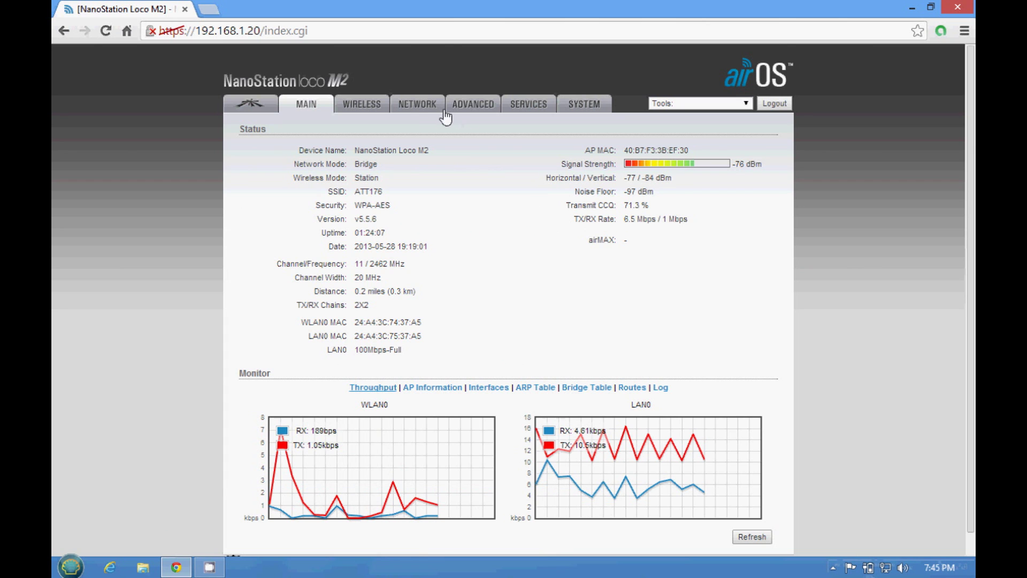
# Step: Open the WIRELESS settings and launch the Site Survey of nearby networks
pyautogui.click(374, 112)
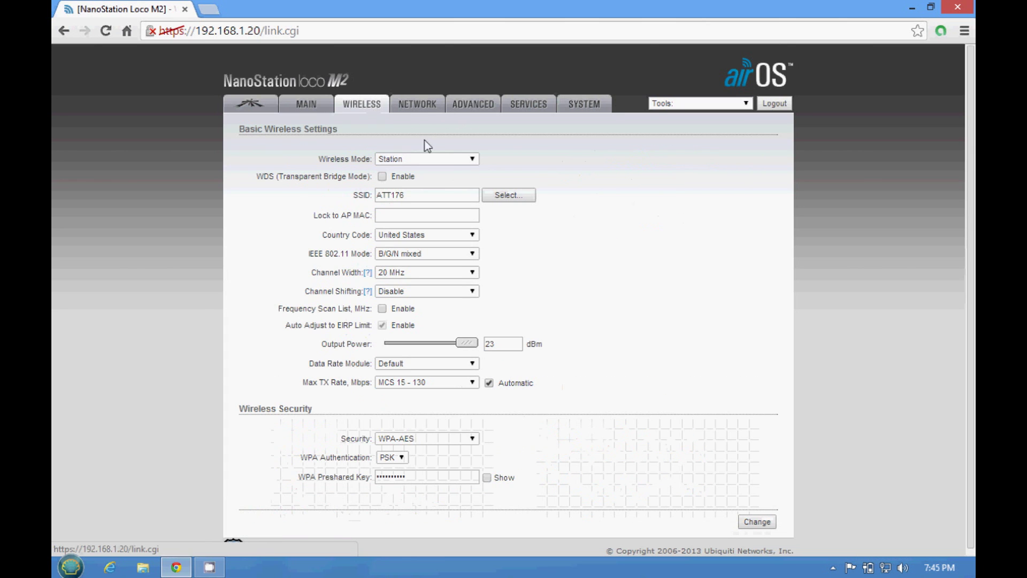
pyautogui.click(498, 198)
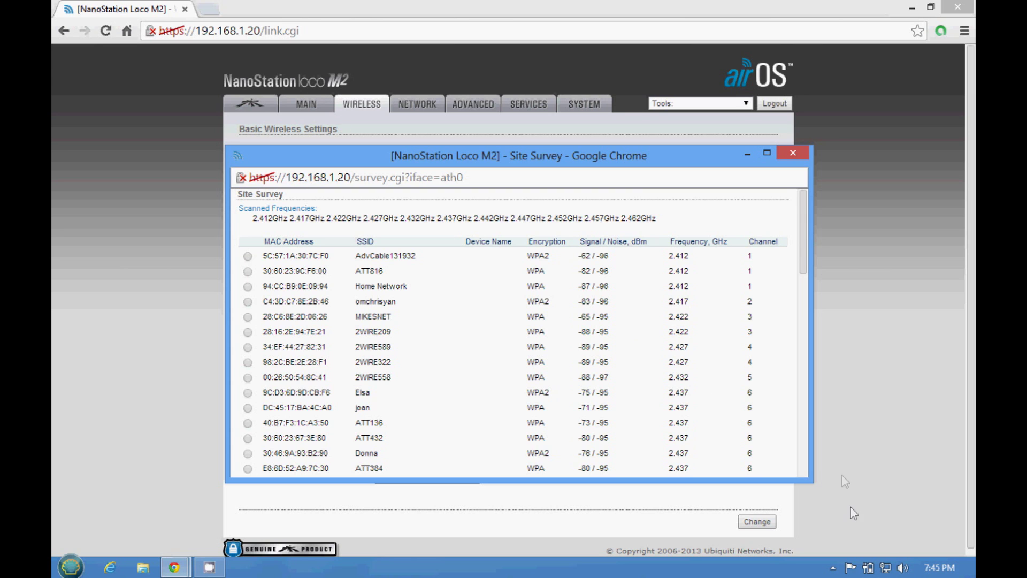
pyautogui.rightClick(885, 568)
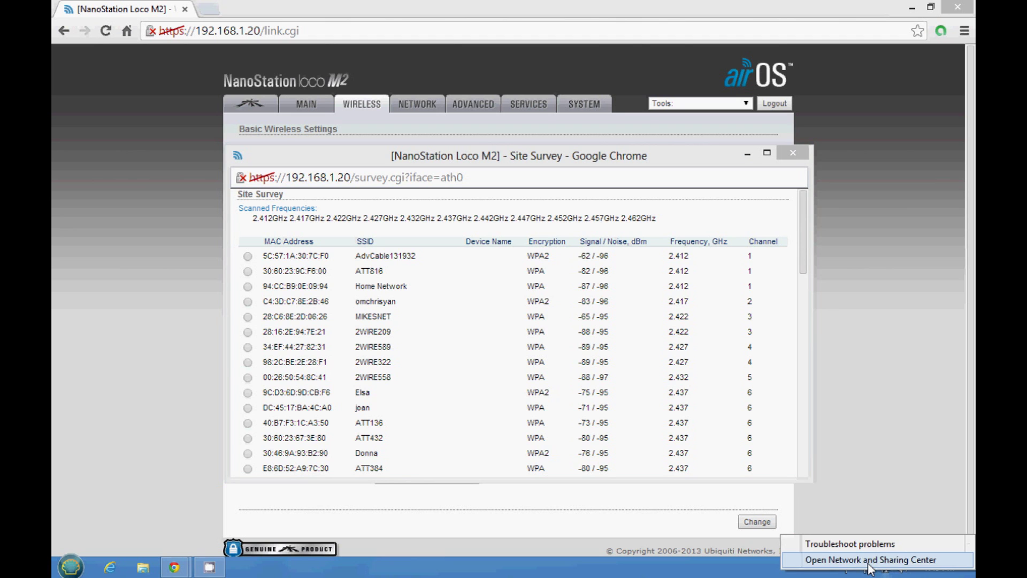
# Step: Reconfirm the Ethernet adapter's IPv4 obtains IP and DNS addresses automatically
pyautogui.click(868, 563)
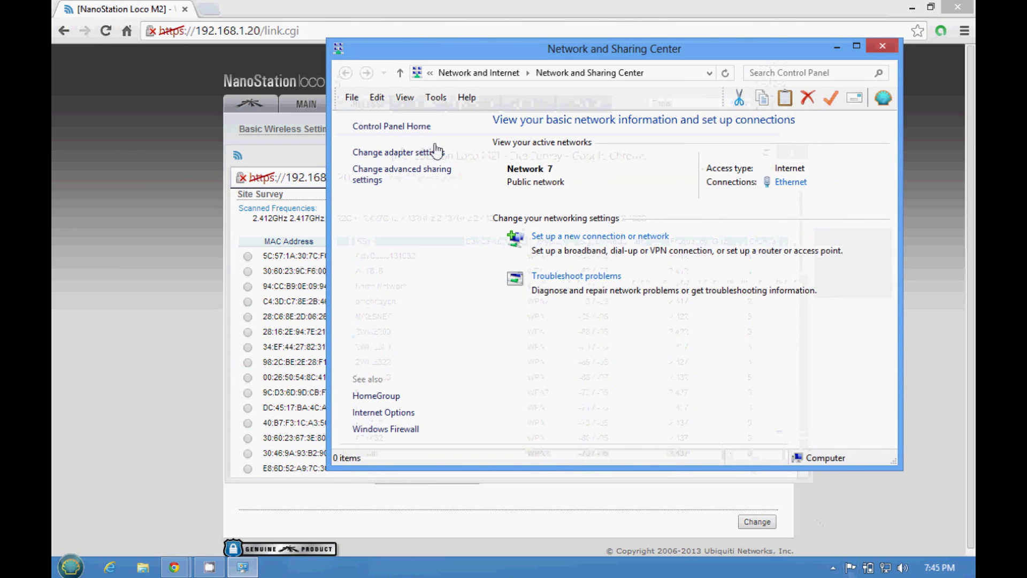
pyautogui.click(405, 155)
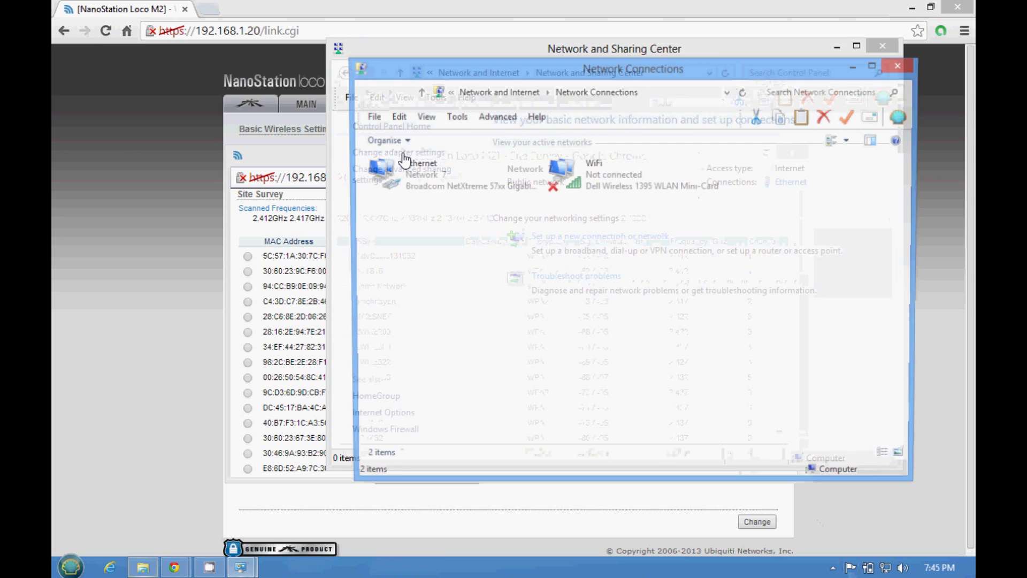
pyautogui.rightClick(442, 181)
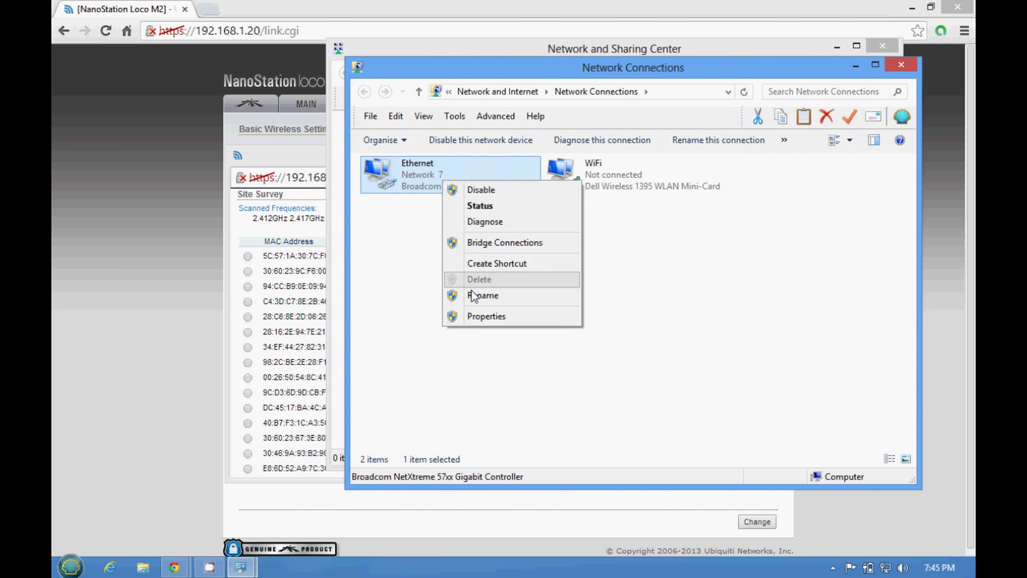
pyautogui.click(479, 318)
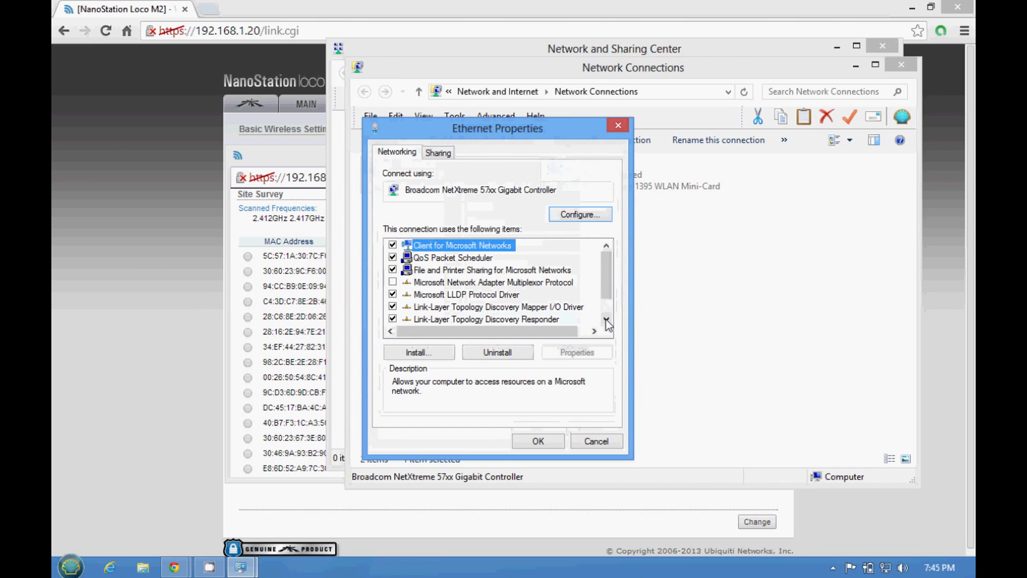
pyautogui.click(606, 319)
pyautogui.click(606, 319)
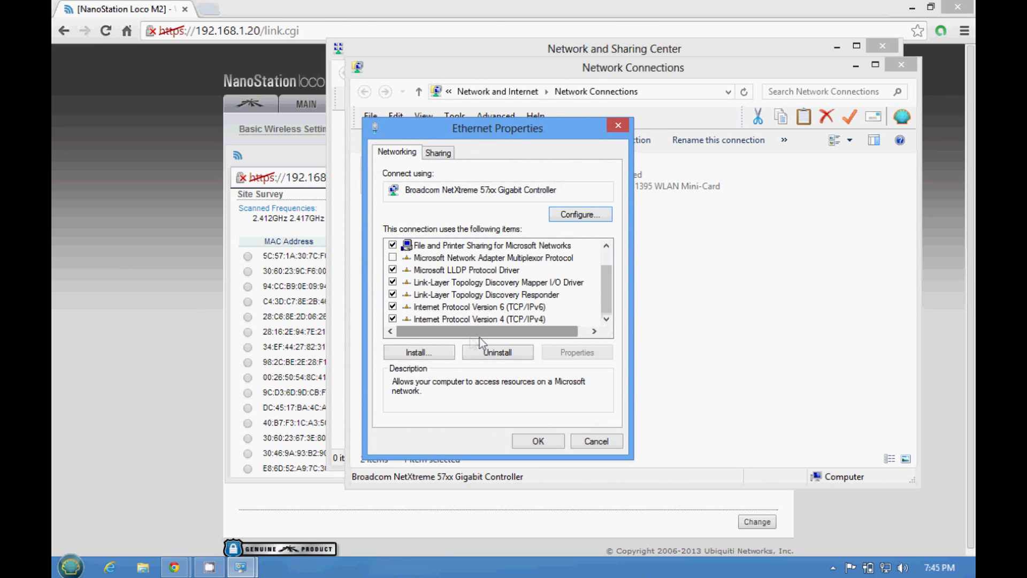
pyautogui.click(513, 319)
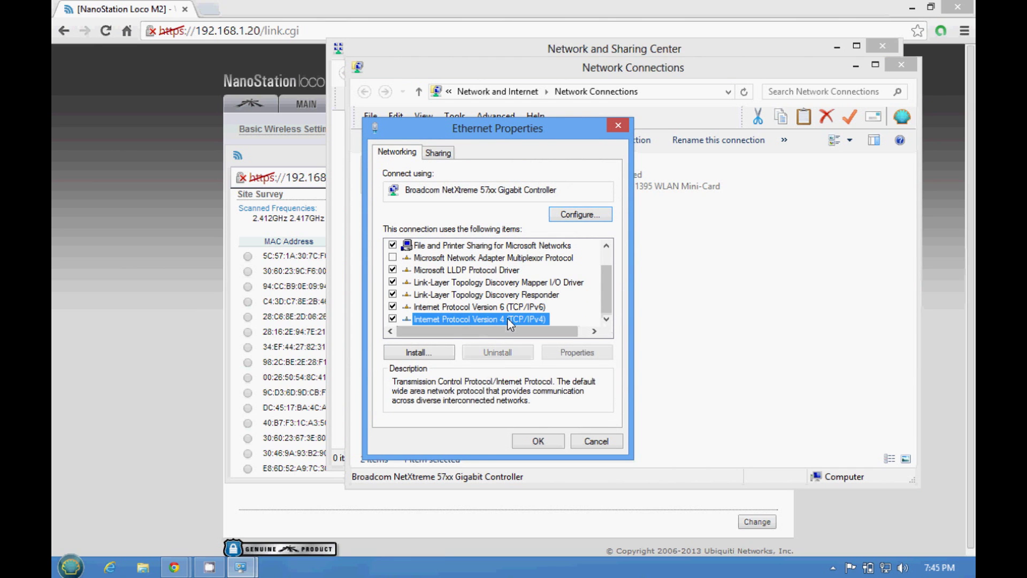
pyautogui.click(566, 354)
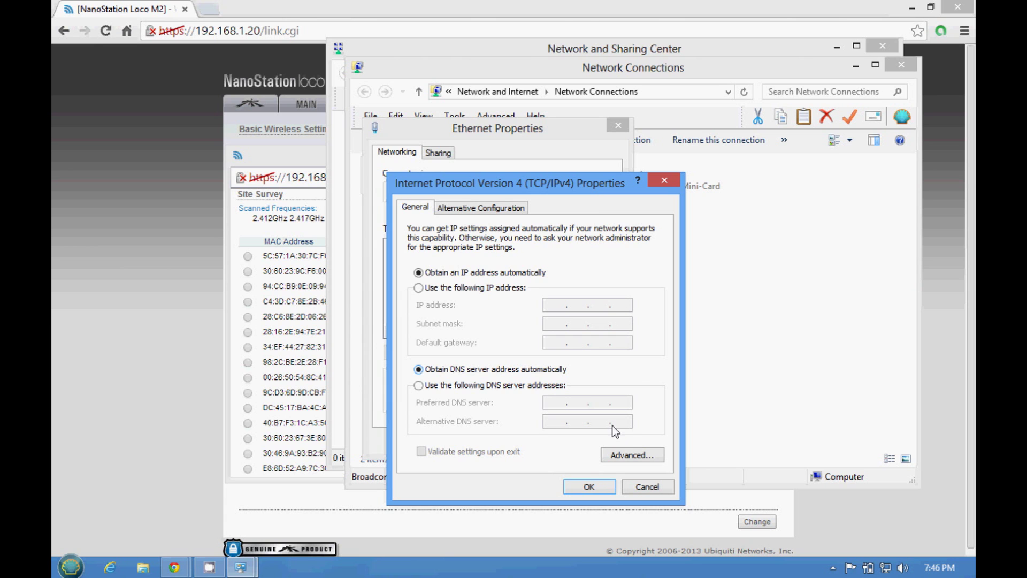
pyautogui.click(589, 487)
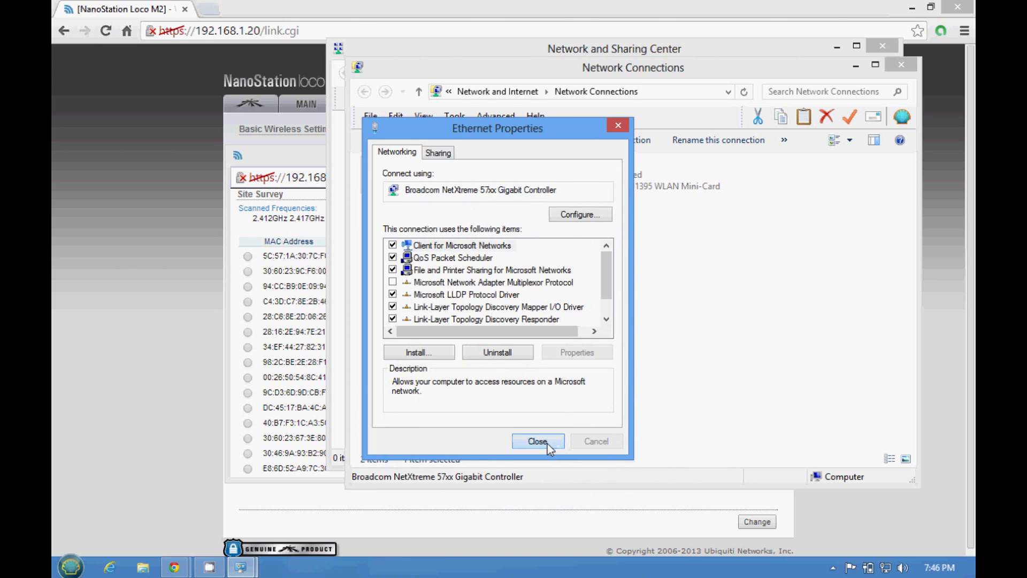
pyautogui.click(537, 441)
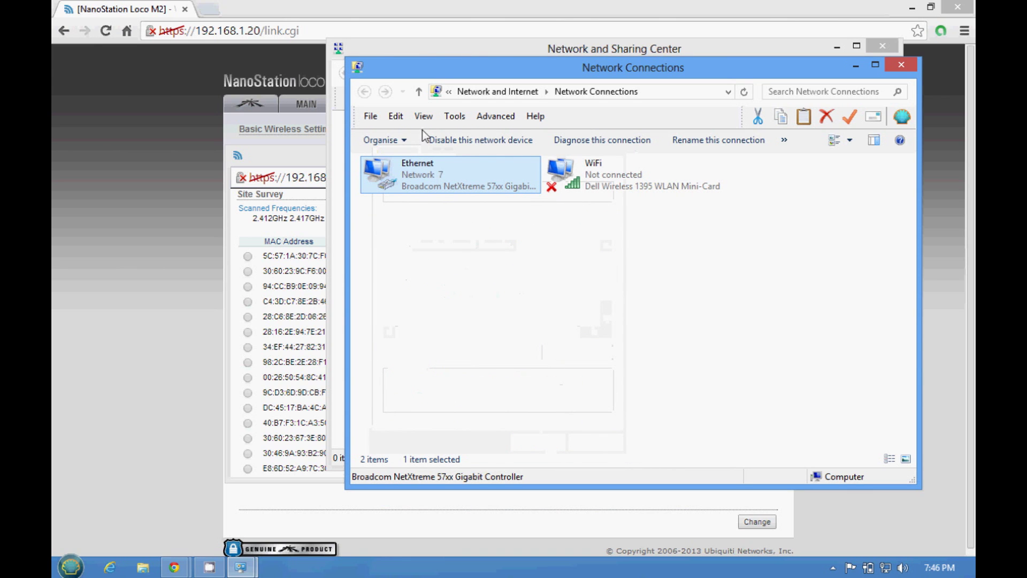
# Step: Close the network windows and pick the open NETGEAR network from the Site Survey as SSID
pyautogui.click(903, 62)
pyautogui.click(883, 46)
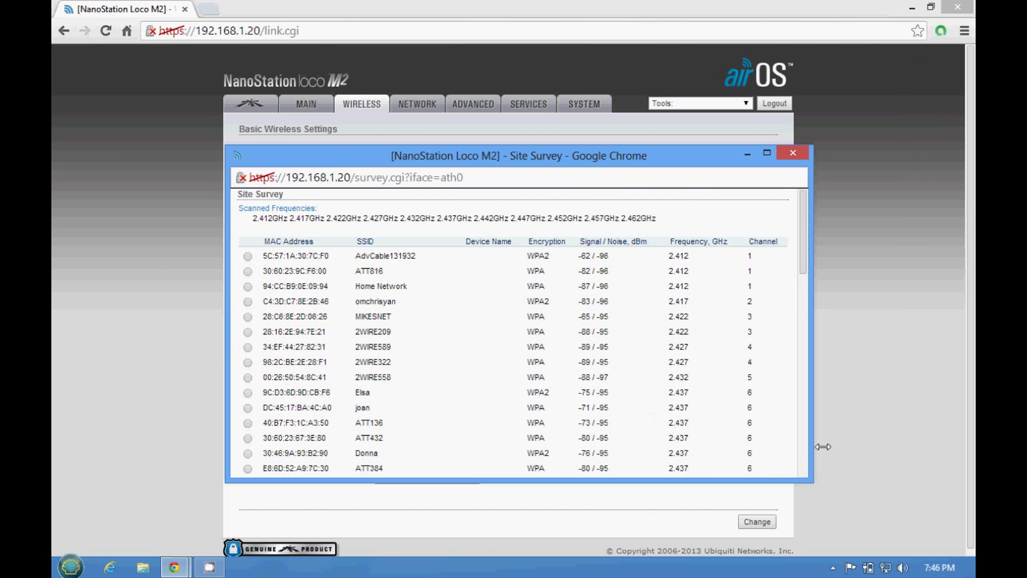
pyautogui.click(804, 468)
pyautogui.click(805, 469)
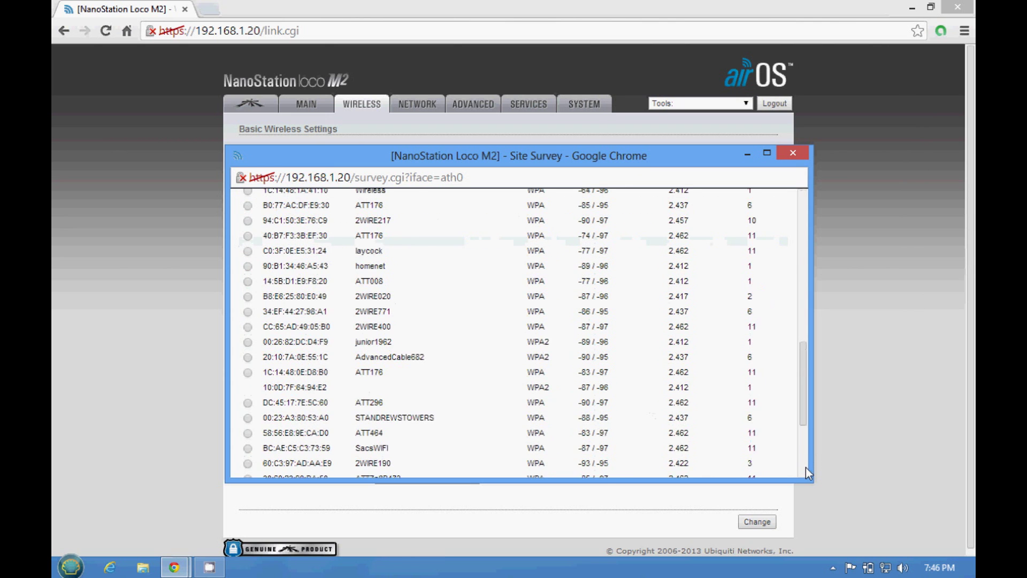
pyautogui.click(805, 469)
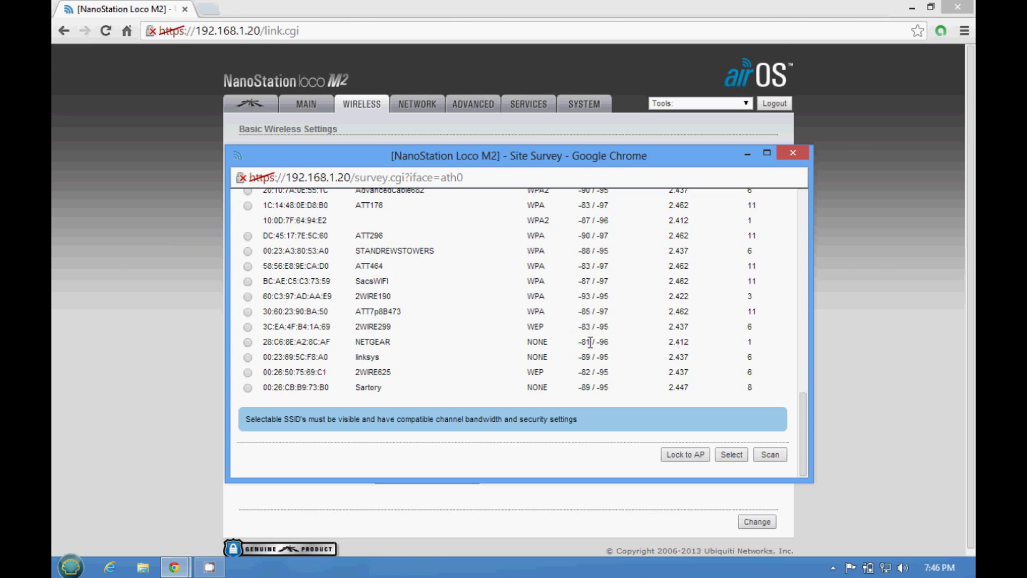
pyautogui.click(248, 343)
pyautogui.click(731, 454)
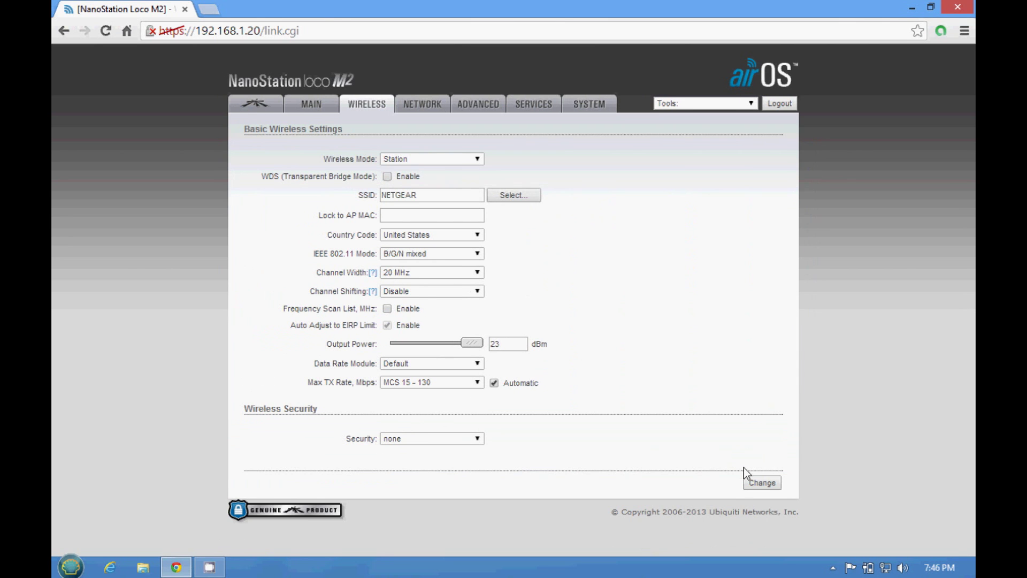
# Step: Save and apply the NETGEAR wireless settings, then return to the Main status page
pyautogui.click(760, 482)
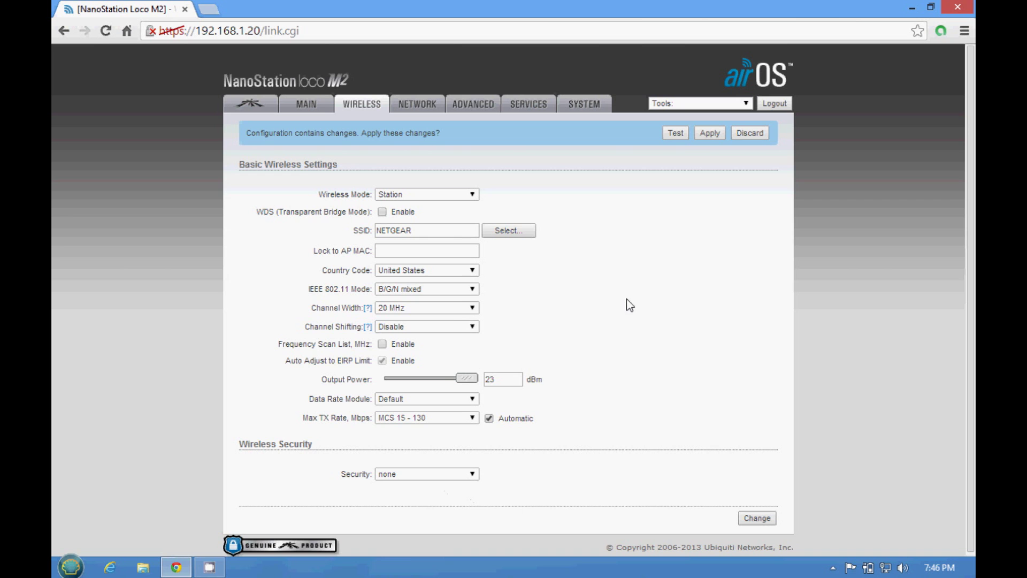
pyautogui.click(711, 132)
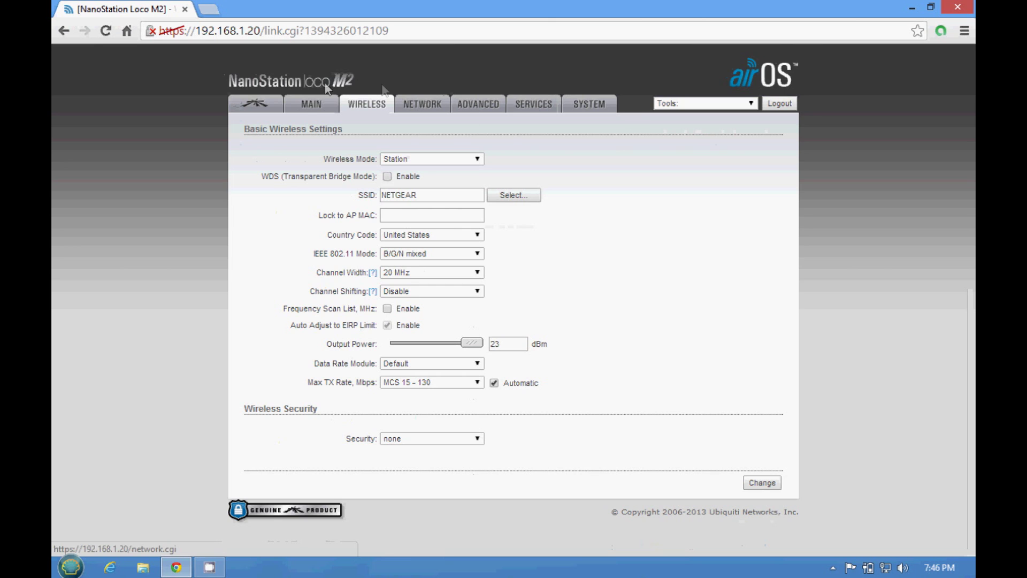
pyautogui.click(310, 106)
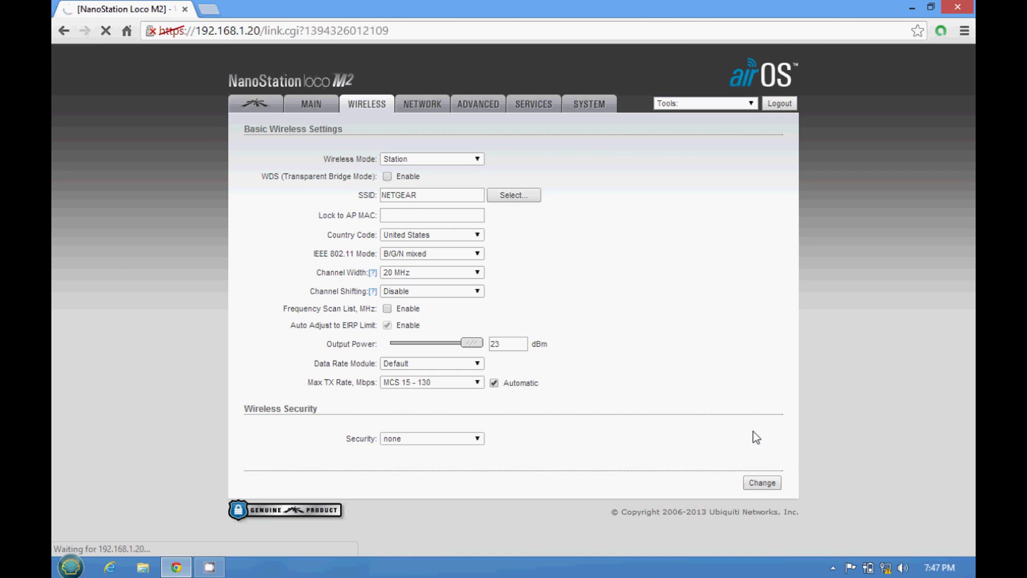
pyautogui.moveTo(884, 574)
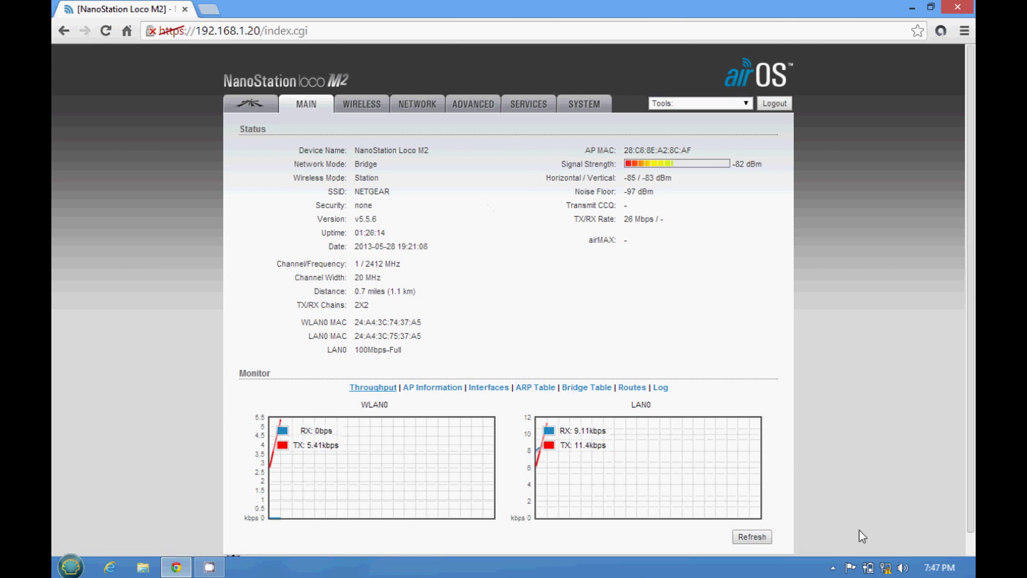
# Step: Check the Ethernet adapter's status in Network Connections, then close both network windows
pyautogui.rightClick(891, 571)
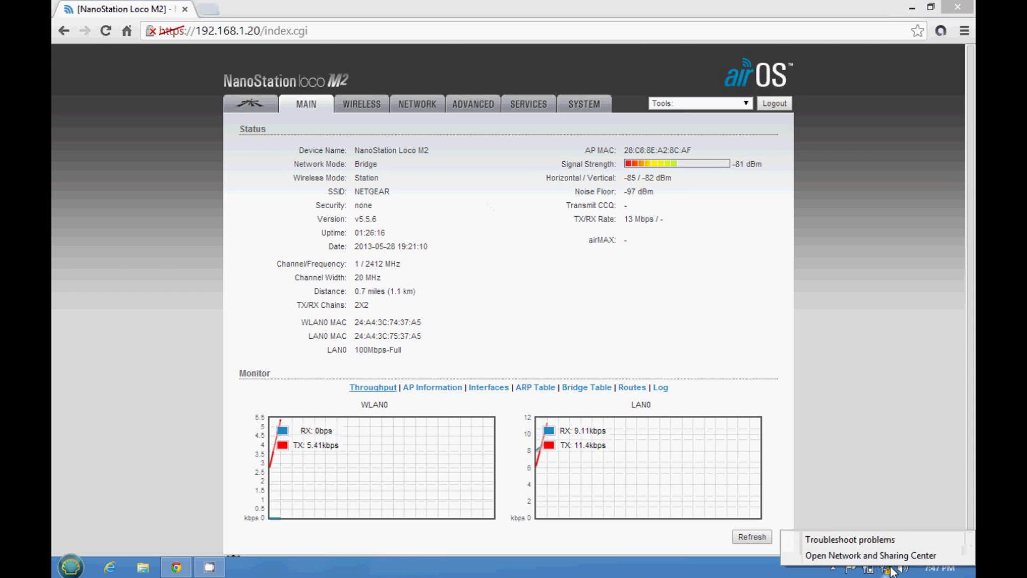
pyautogui.click(855, 554)
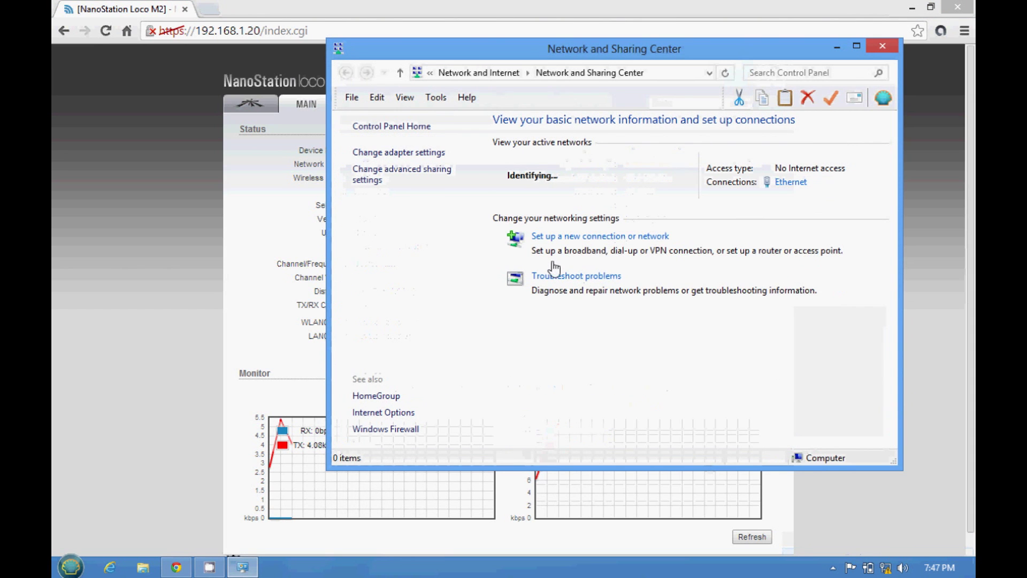
pyautogui.click(402, 153)
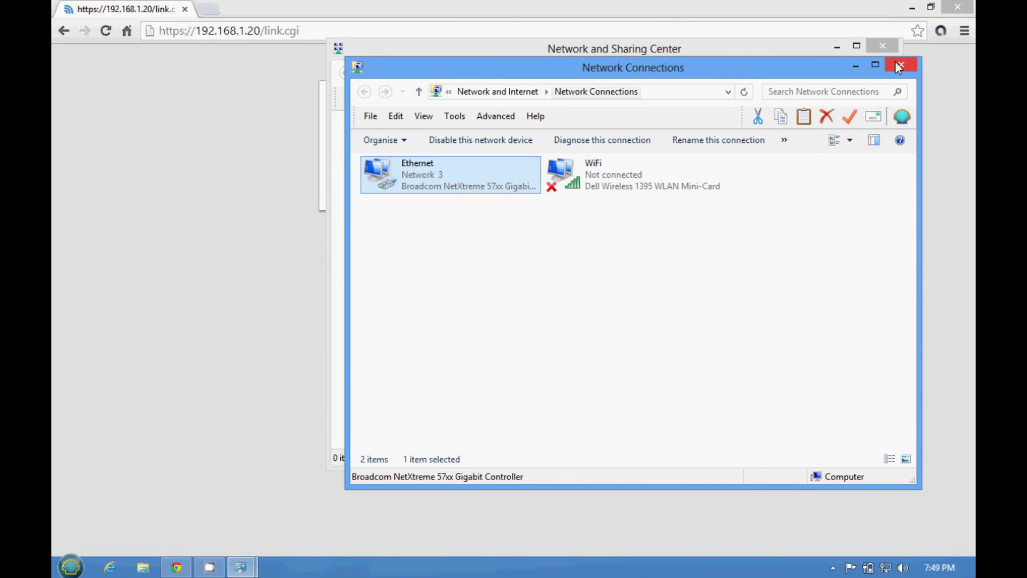
pyautogui.click(896, 62)
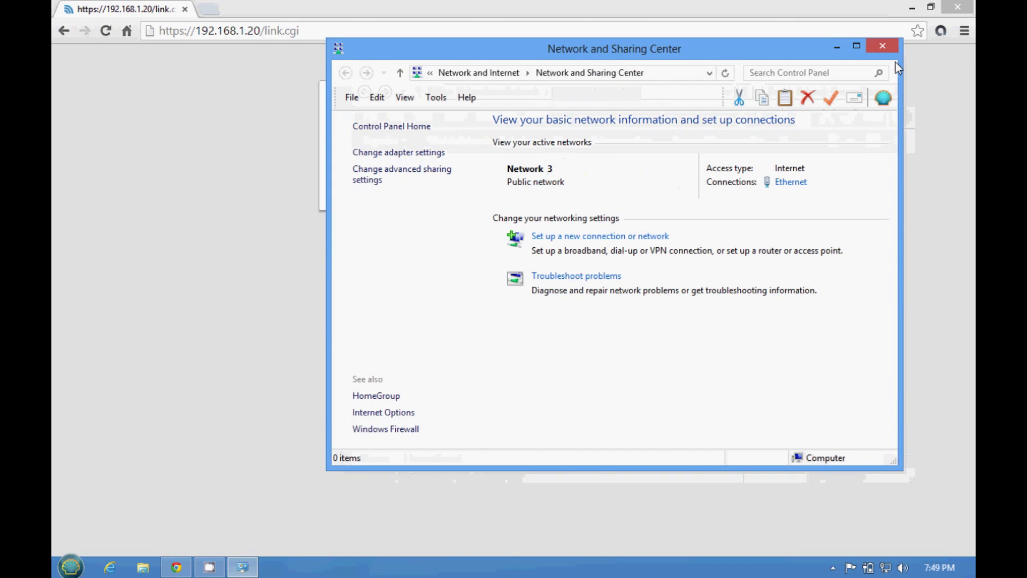
pyautogui.click(888, 44)
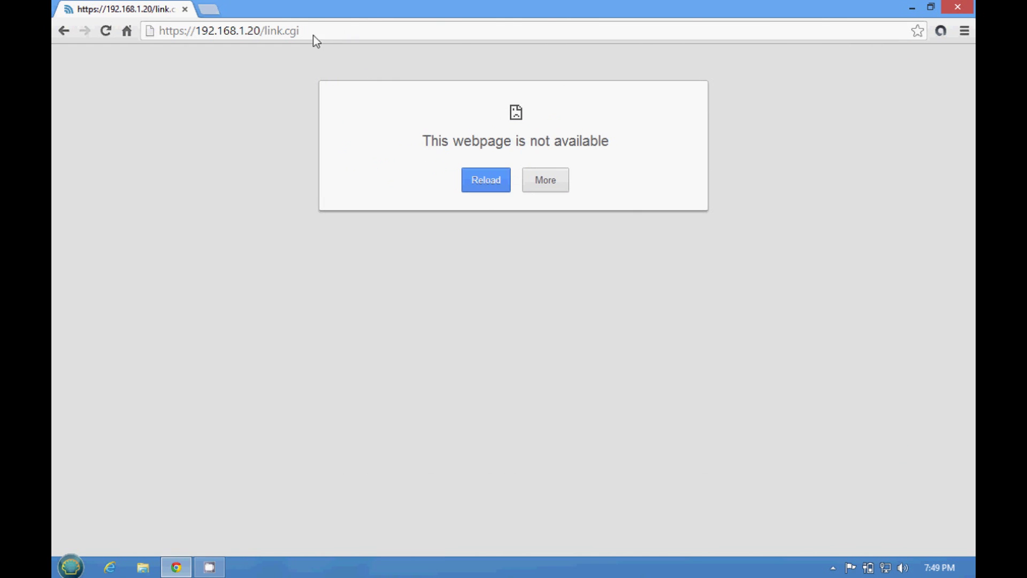
# Step: Reload the device page, then search msn in a new tab and enter google in the address bar
pyautogui.click(311, 27)
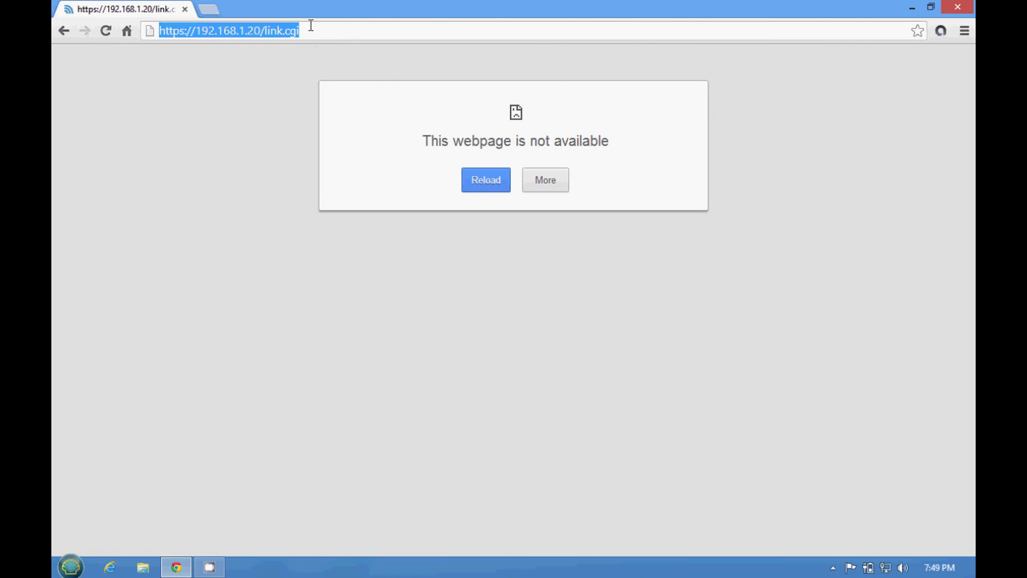
pyautogui.press('Return')
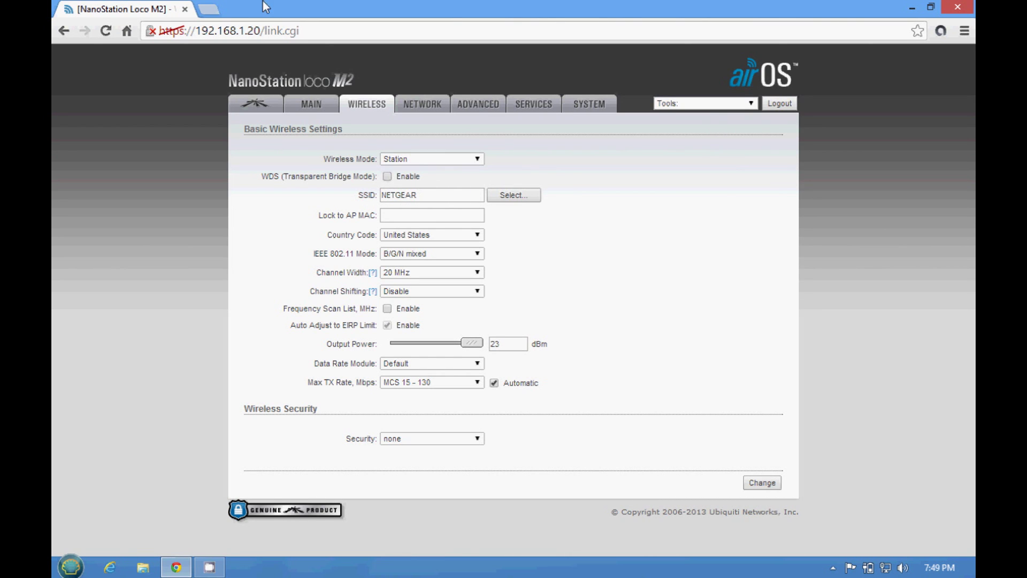
pyautogui.click(214, 9)
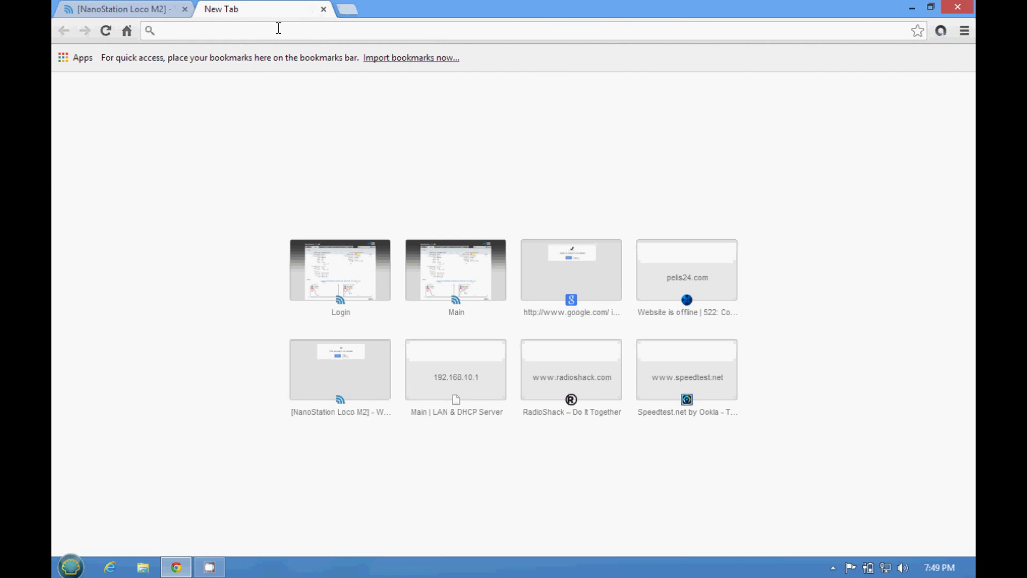
pyautogui.write('msn')
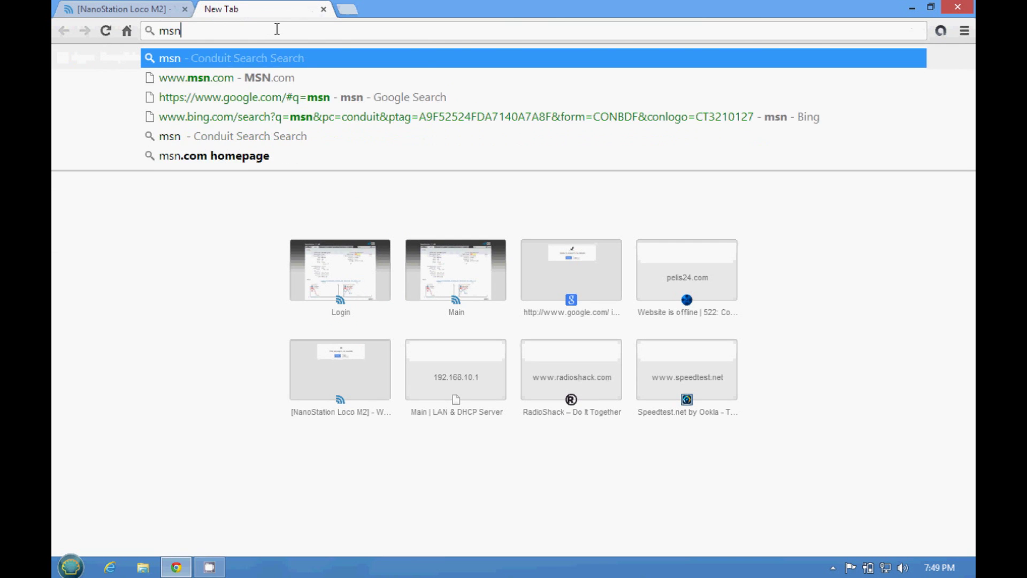
pyautogui.press('Return')
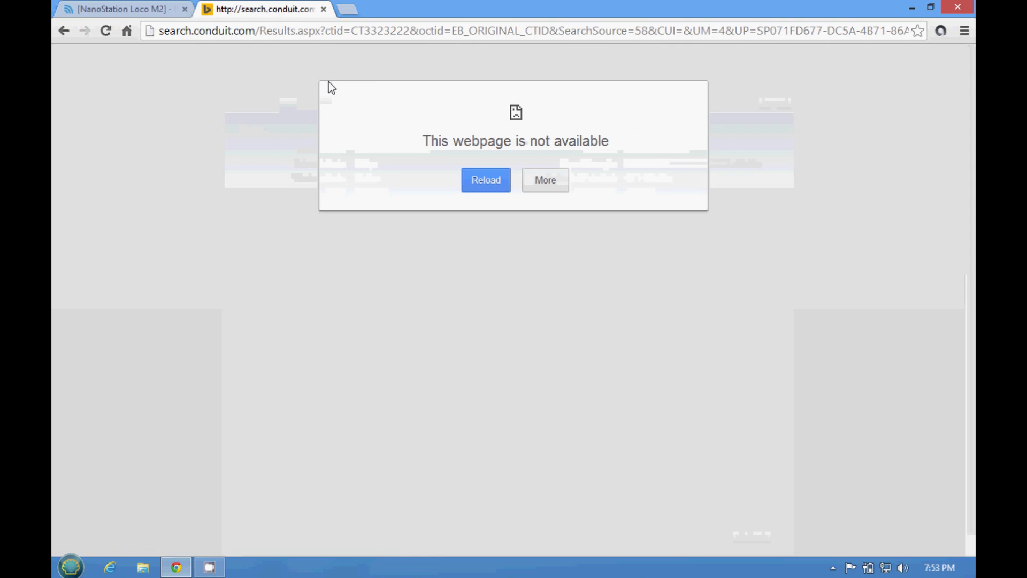
pyautogui.click(270, 34)
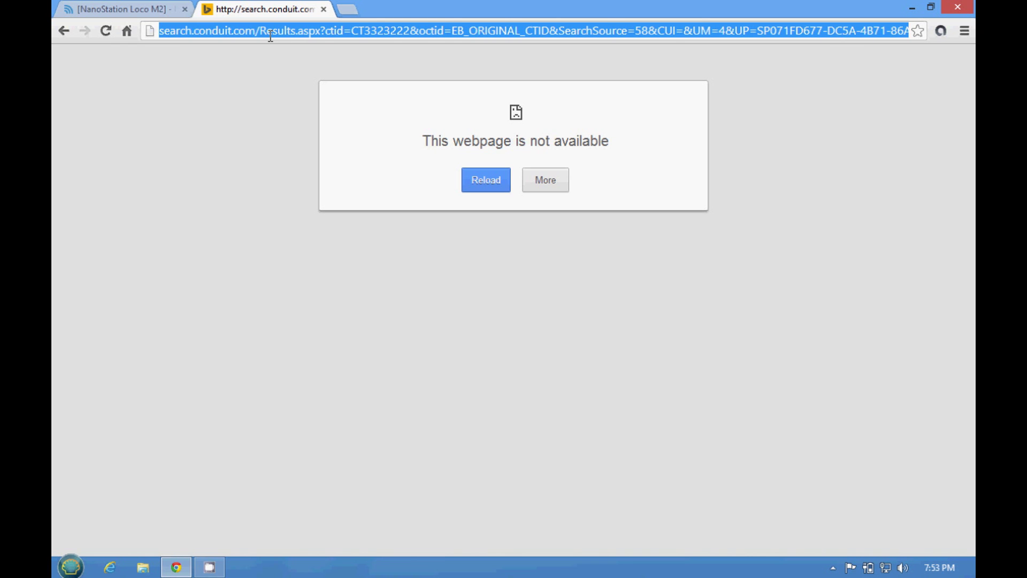
pyautogui.write('google.co')
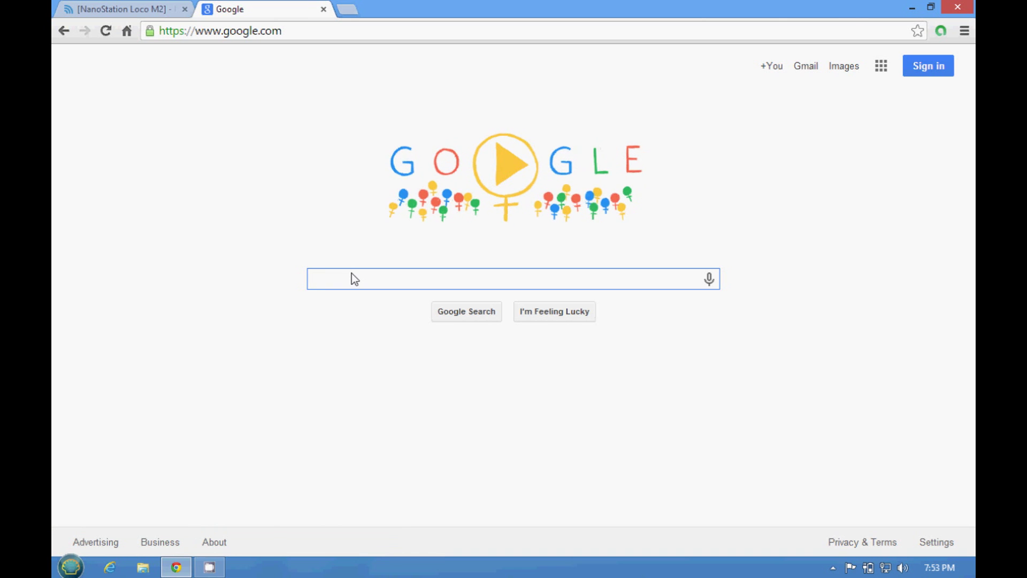
# Step: Search Google for msn, then for youtube, and open the YouTube site from the results
pyautogui.write('msn')
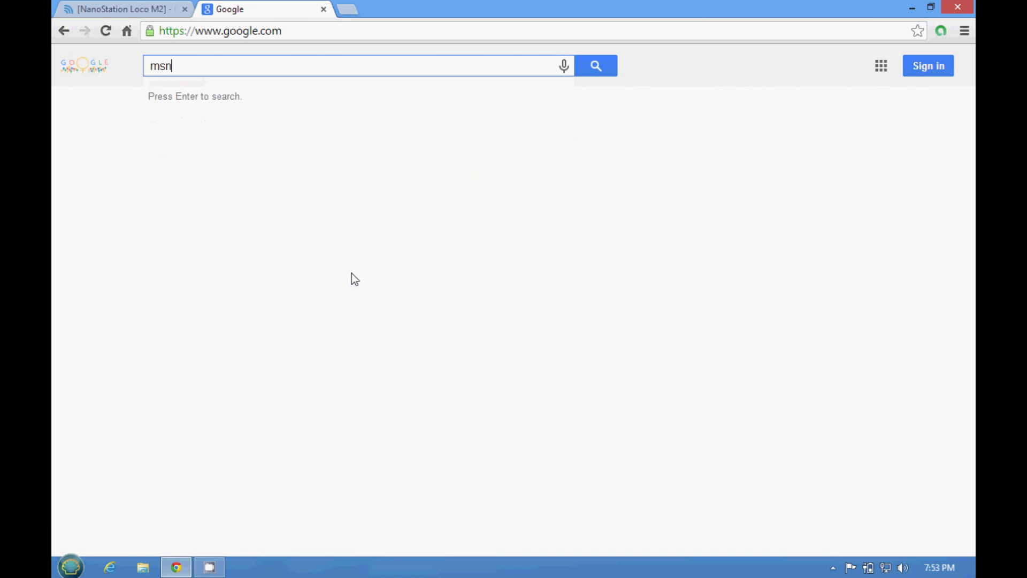
pyautogui.press('Return')
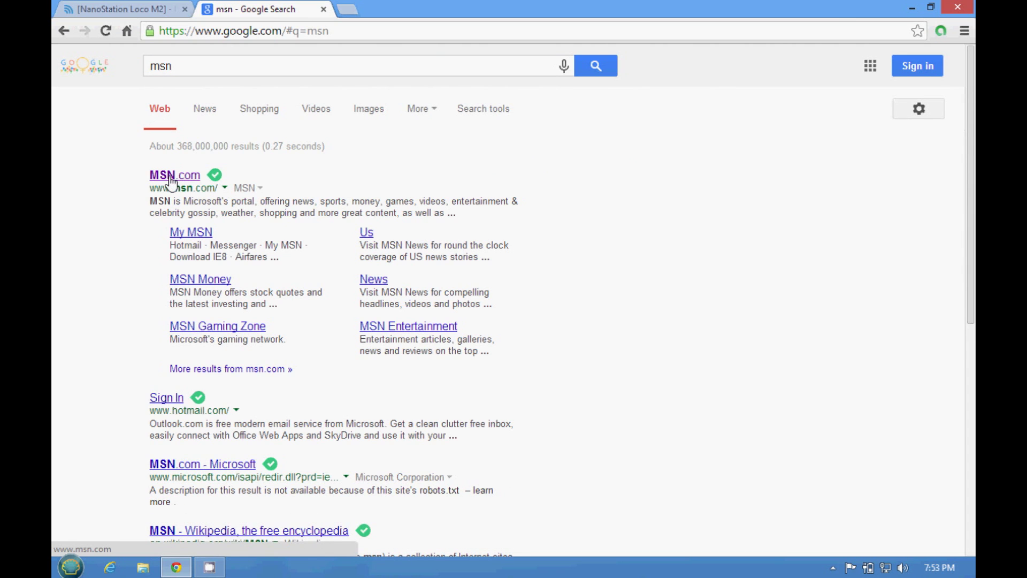
pyautogui.click(192, 68)
pyautogui.press('BackSpace')
pyautogui.press('BackSpace')
pyautogui.press('BackSpace')
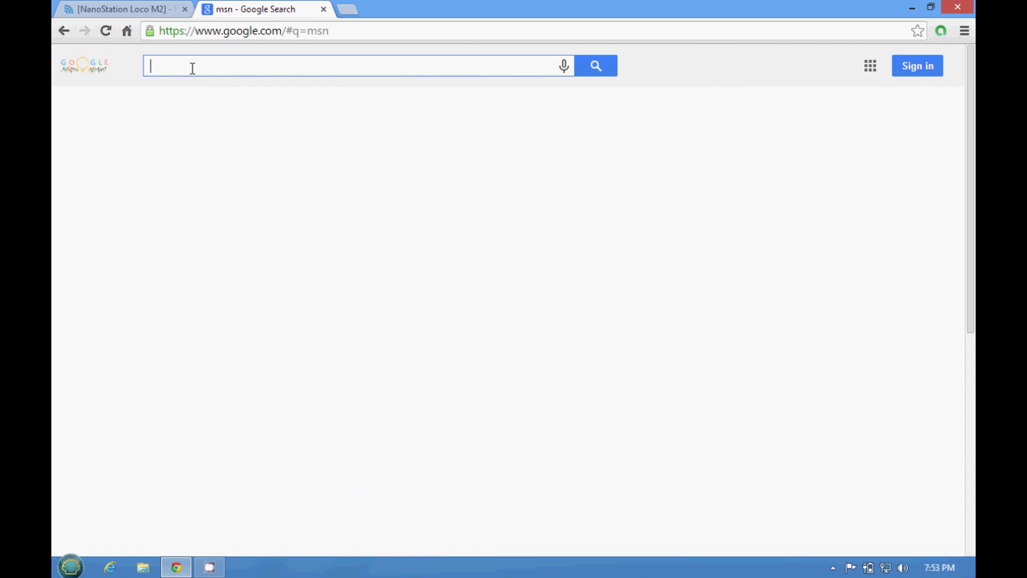
pyautogui.write('youy')
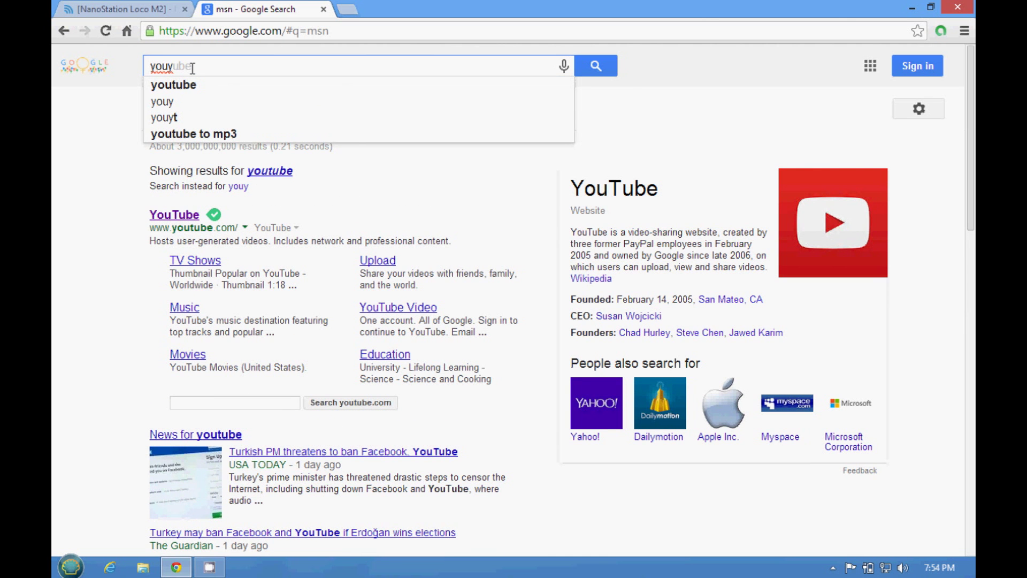
pyautogui.write('u')
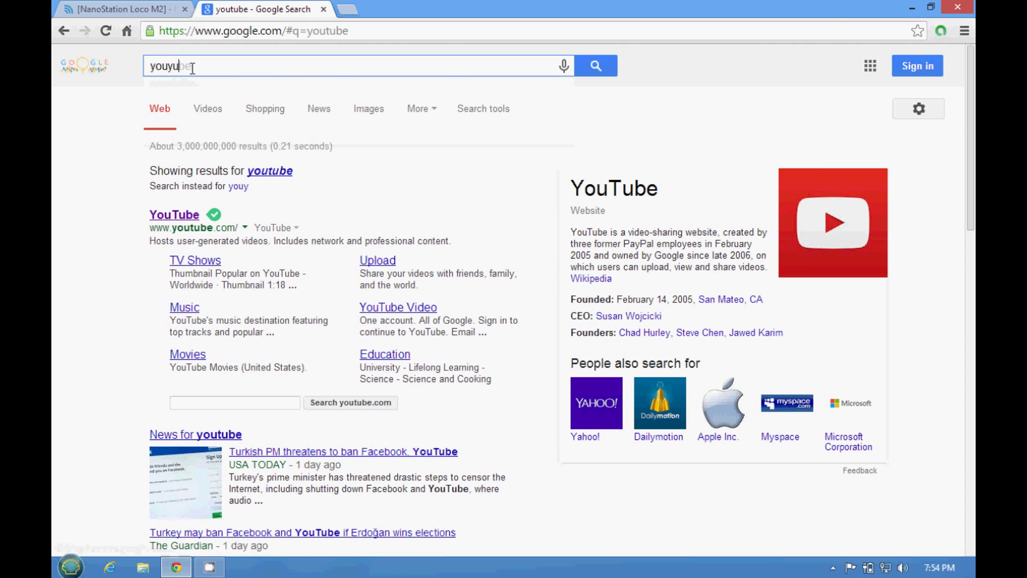
pyautogui.press('BackSpace')
pyautogui.press('BackSpace')
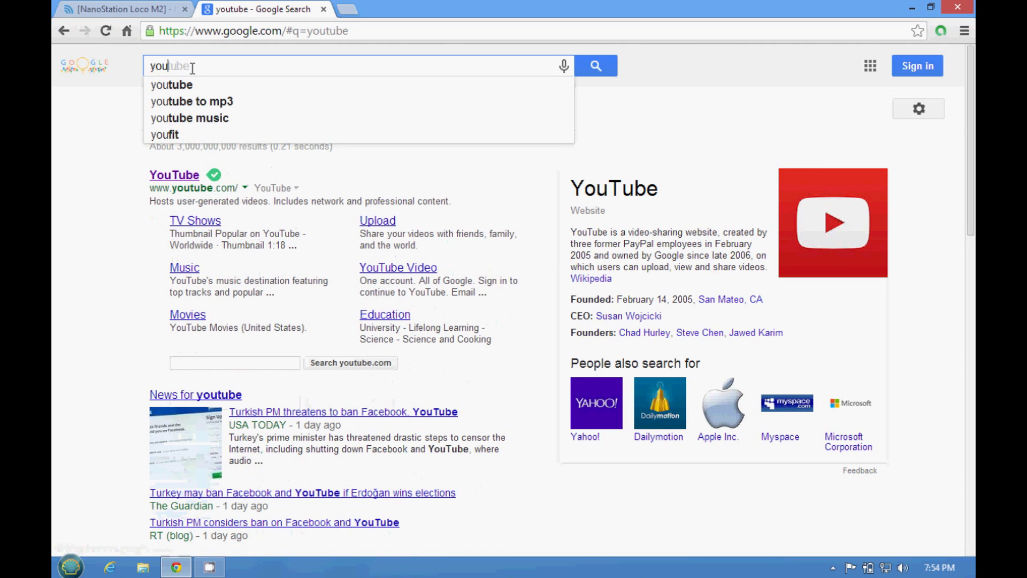
pyautogui.write('tube')
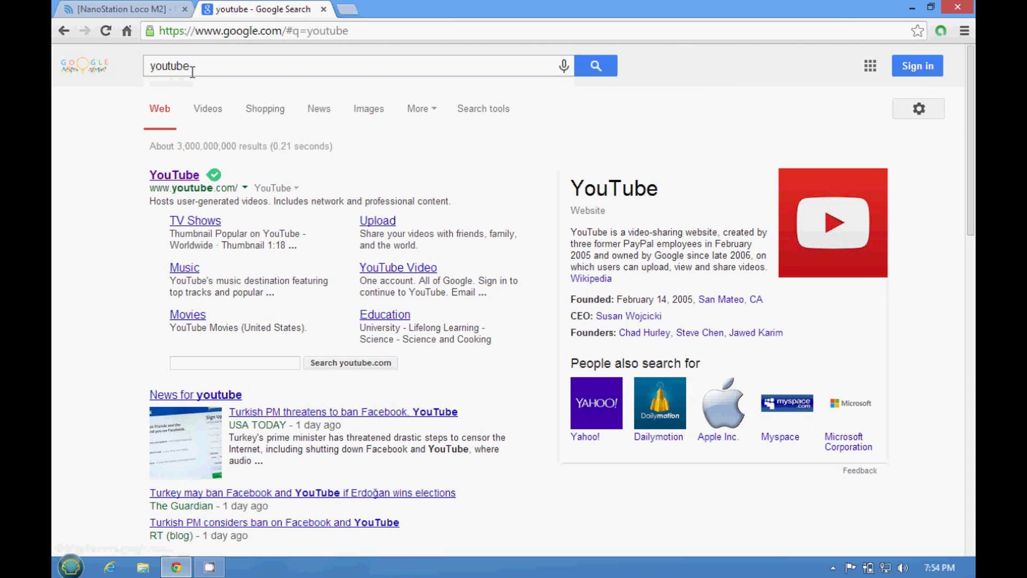
pyautogui.click(182, 177)
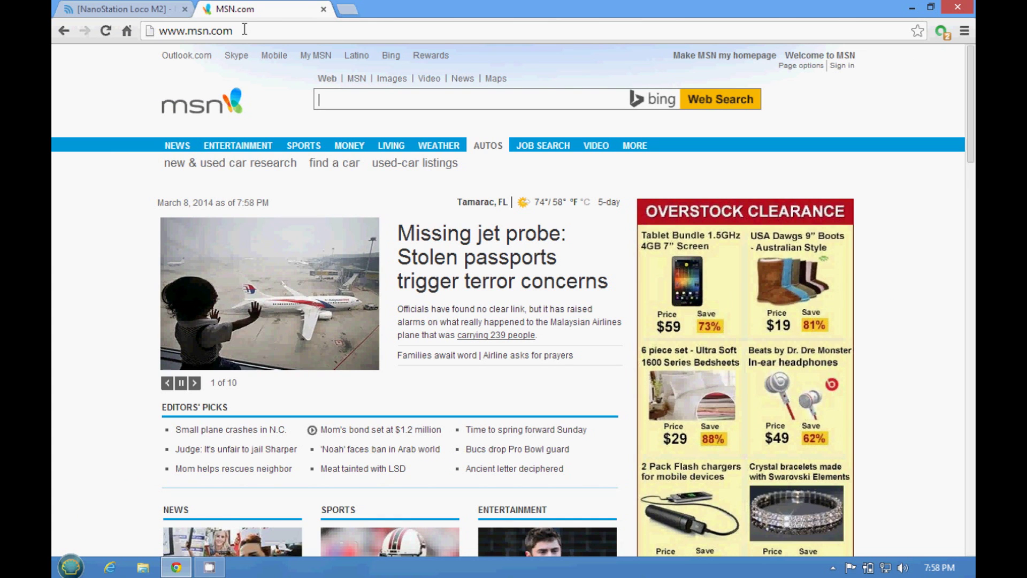
# Step: Check the NanoStation status tab, then close the MSN tab and the NanoStation tab with the browser
pyautogui.click(128, 10)
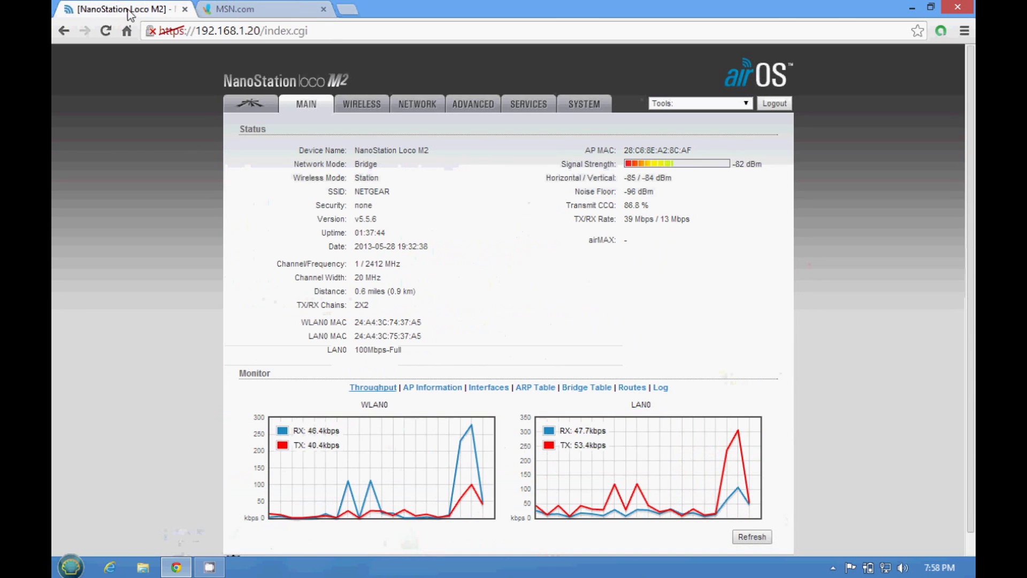
pyautogui.click(290, 13)
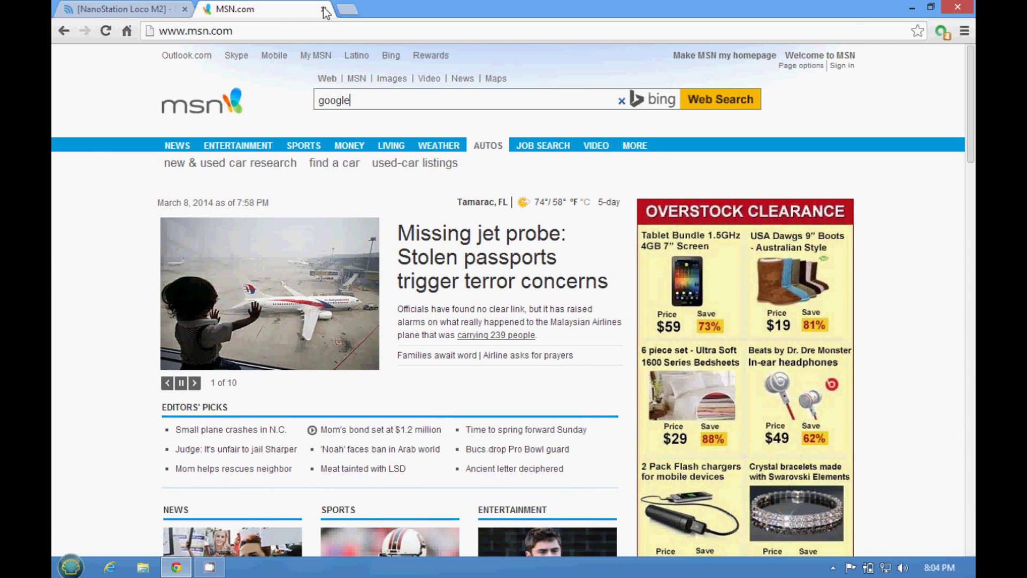
pyautogui.middleClick(217, 14)
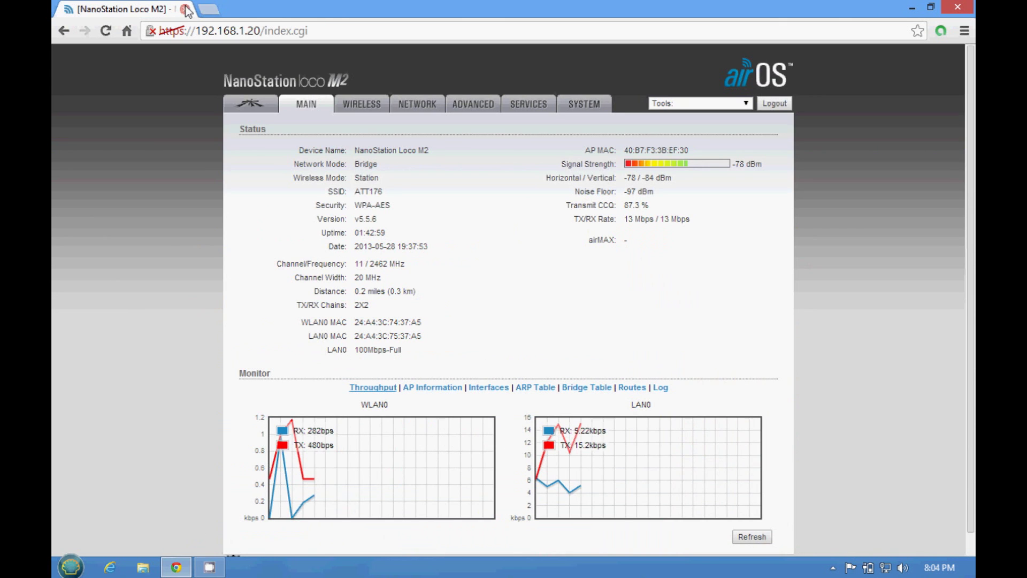
pyautogui.click(184, 9)
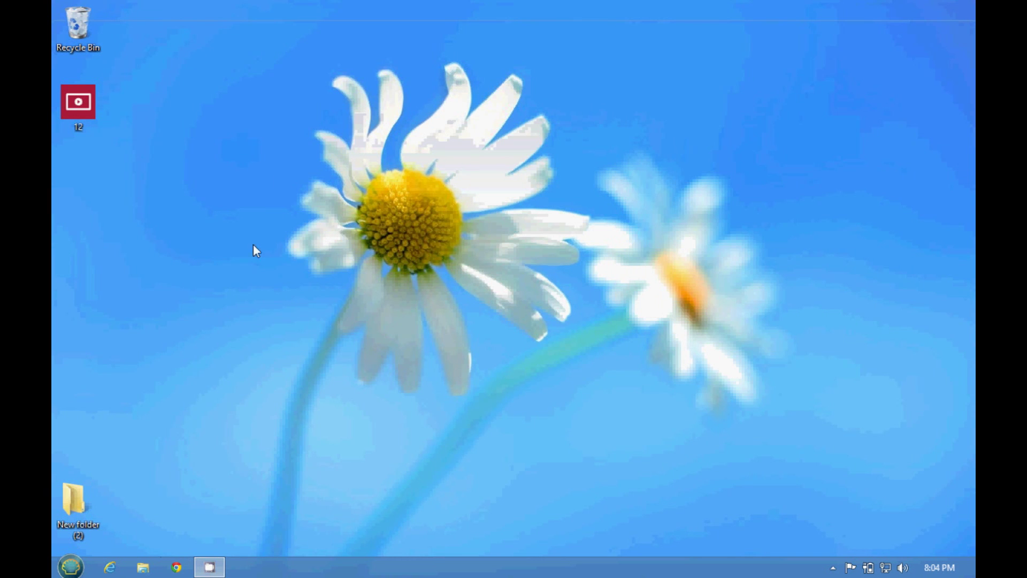